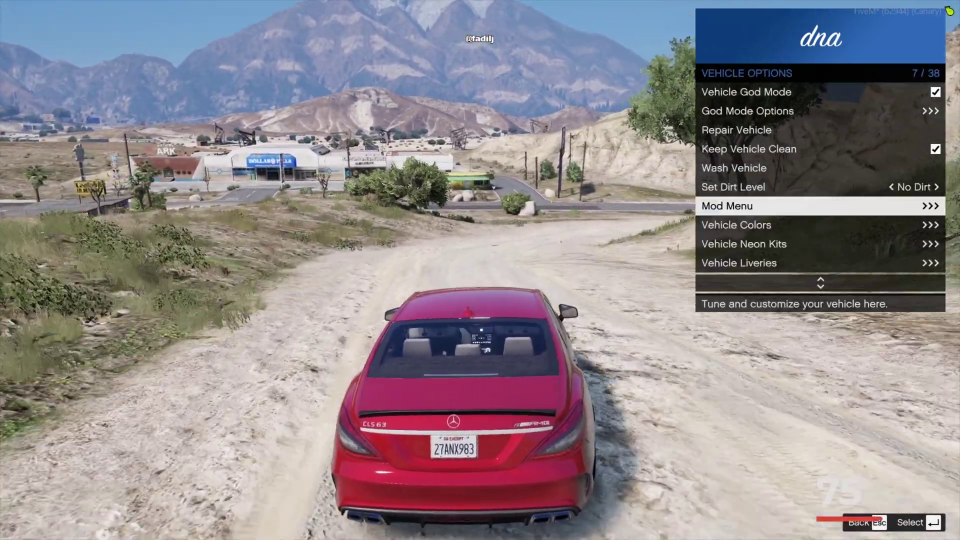
Set the car's window tint to Pure Black in the vehicle's Mod Menu.
key("Return")
key("Up")
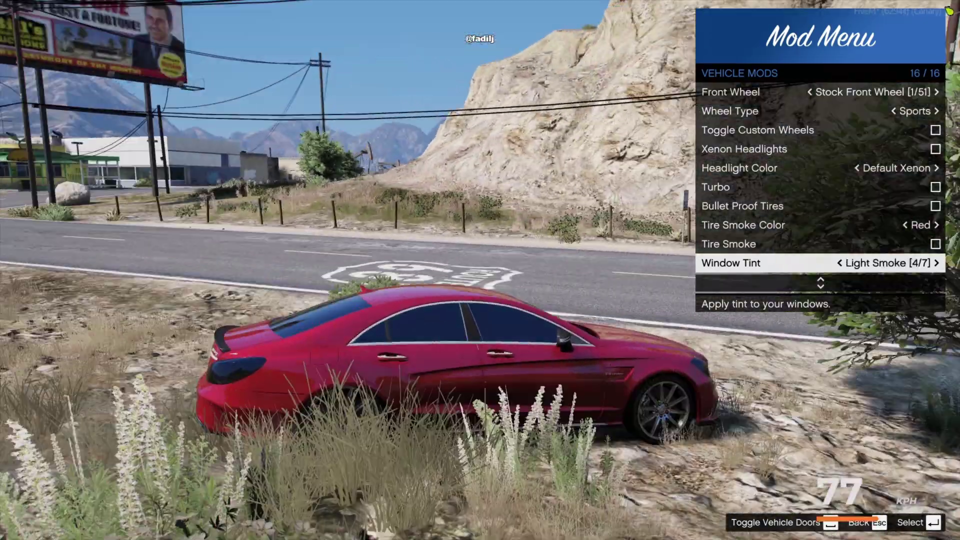
key("Right")
key("Right")
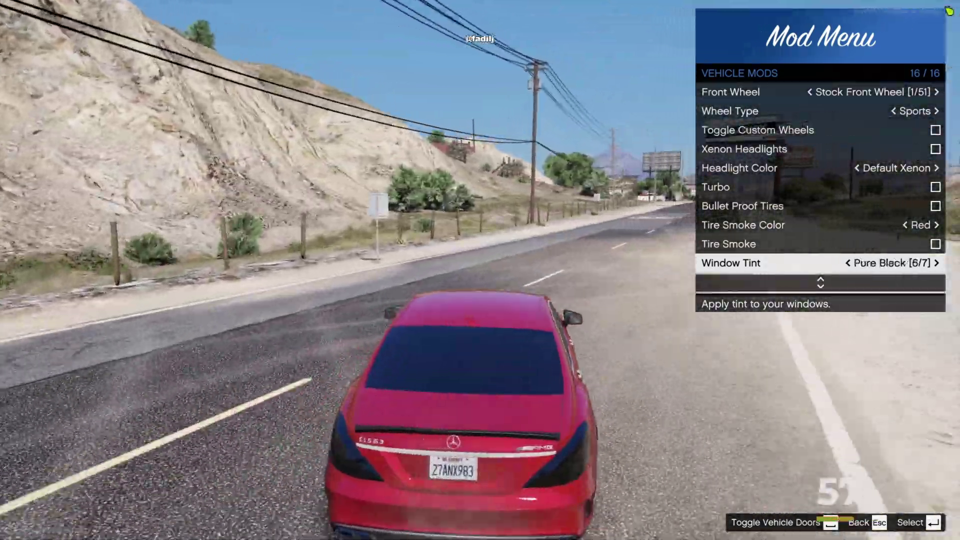
key("space")
key("space")
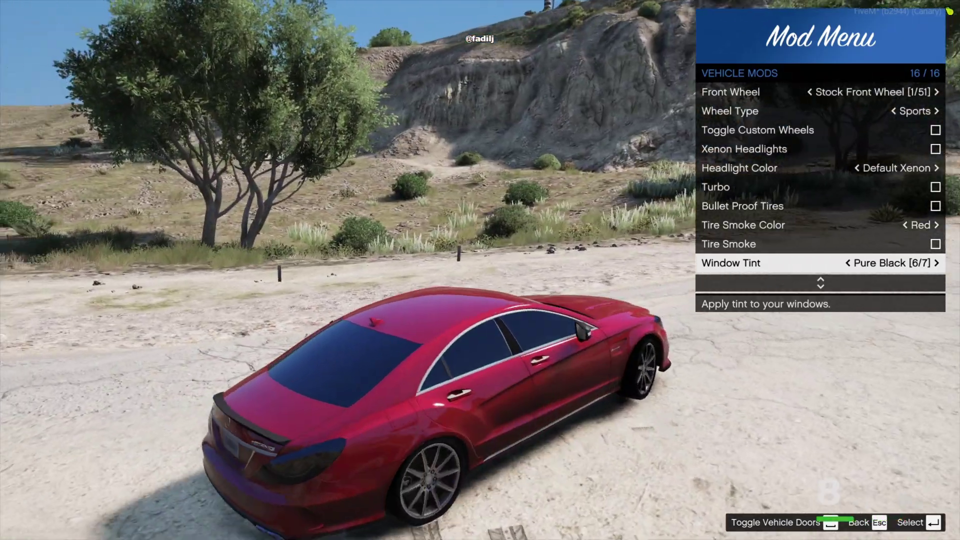
Cycle the car's window tint through options such as Limo, Light Smoke, Pure Black and Green to compare their effect on the lights.
key("Right")
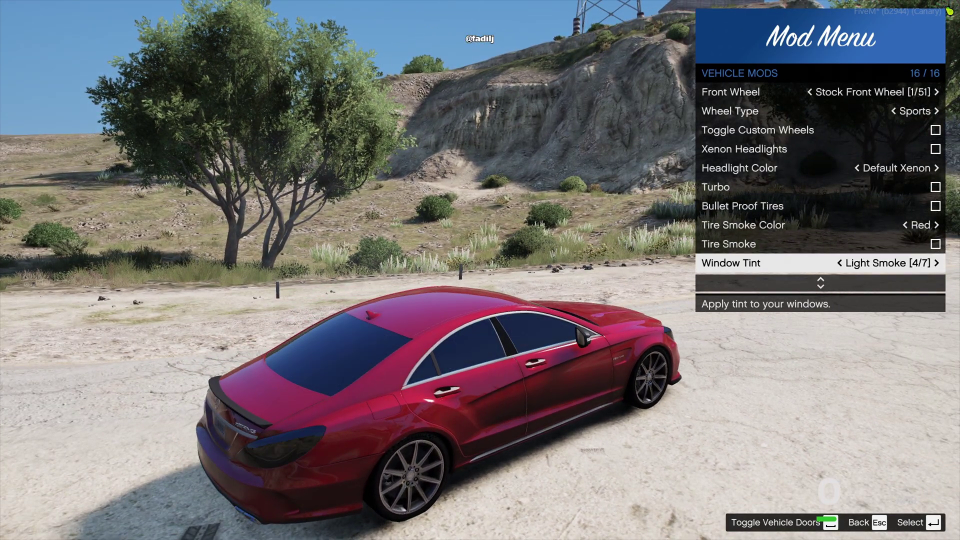
key("Left")
key("Right")
key("Right")
key("Right")
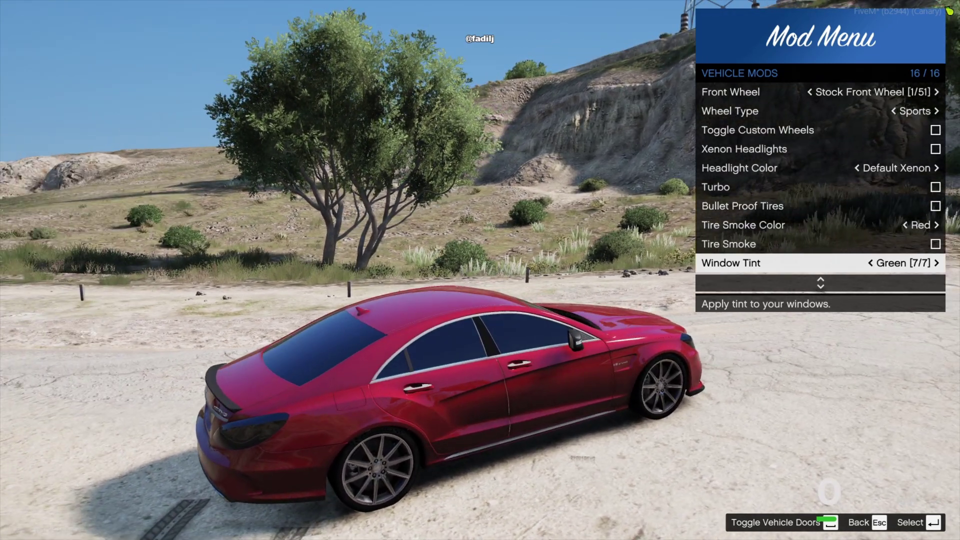
key("Left")
key("Left")
key("Left")
key("Left")
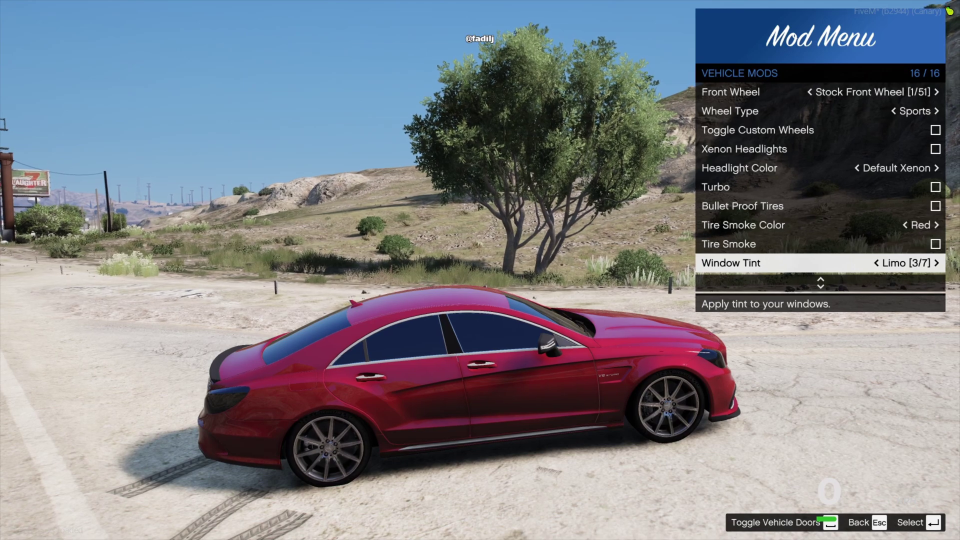
key("Left")
key("Right")
key("Right")
key("Right")
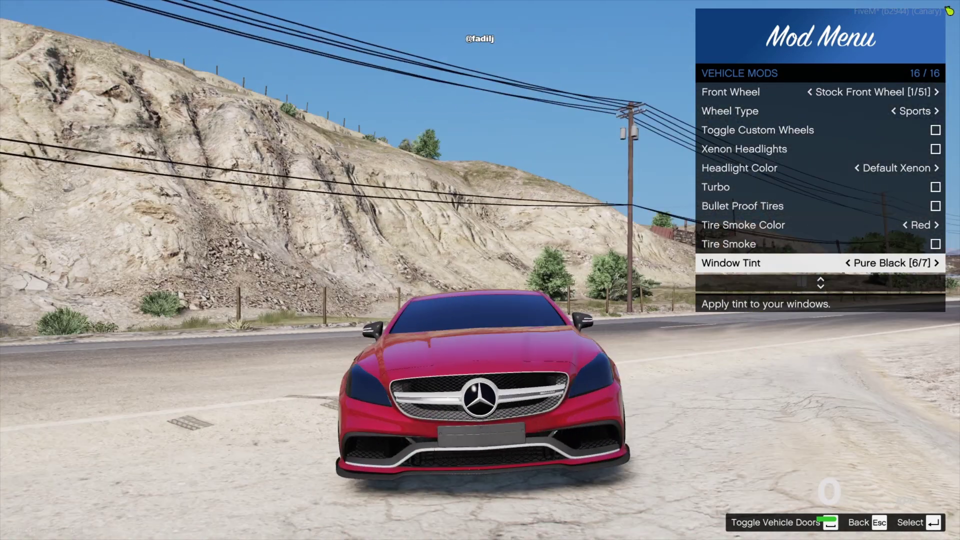
key("Left")
key("Right")
key("Right")
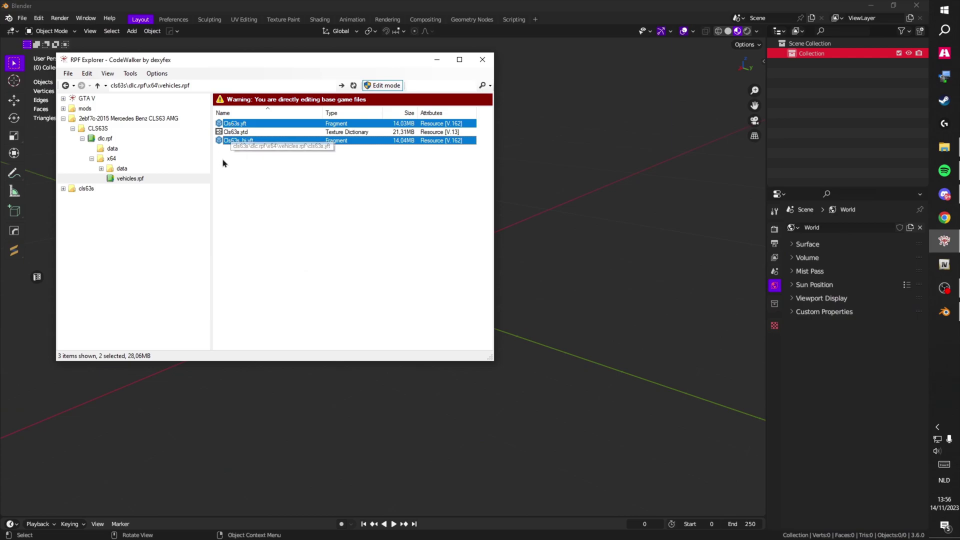
Export the two selected fragment files as XML to the Desktop cls63s folder, creating a cls63s subfolder there.
key("ctrl+s")
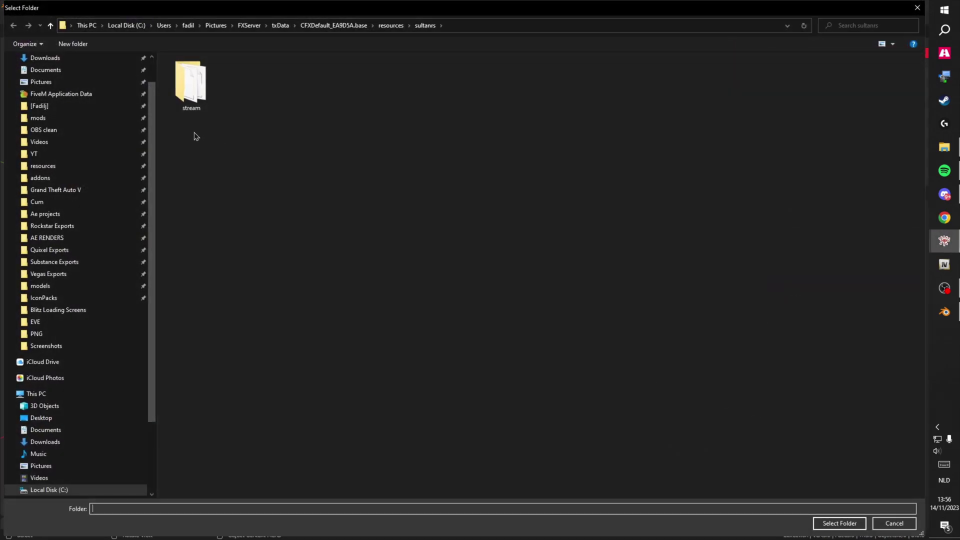
scroll(45, 85, "up", 1)
left_click(41, 77)
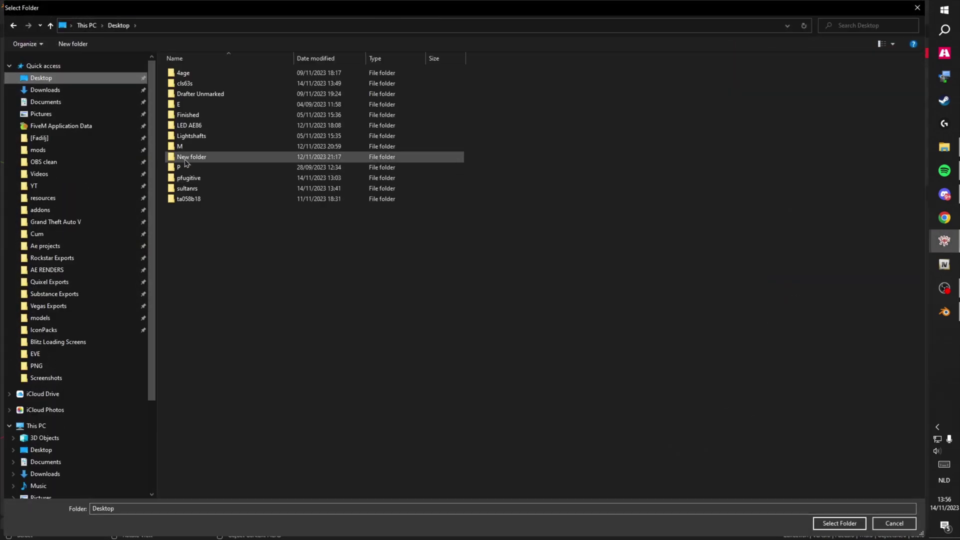
double_click(191, 84)
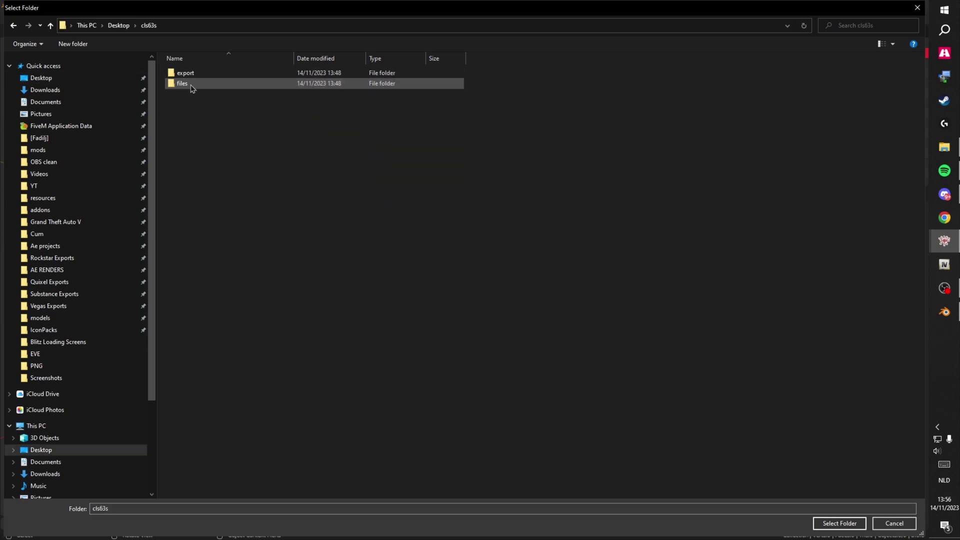
key("ctrl+shift+n")
type("cls63s")
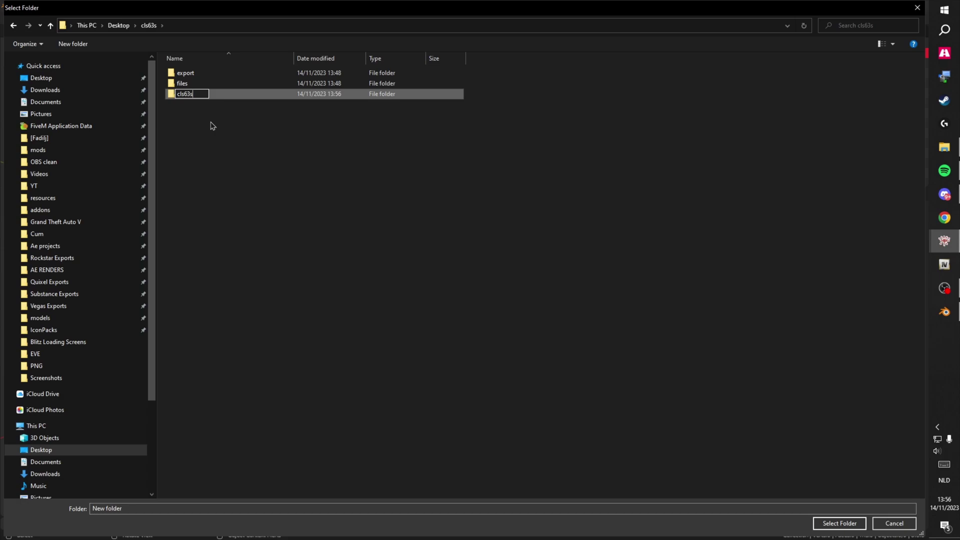
key("Return")
left_click(205, 110)
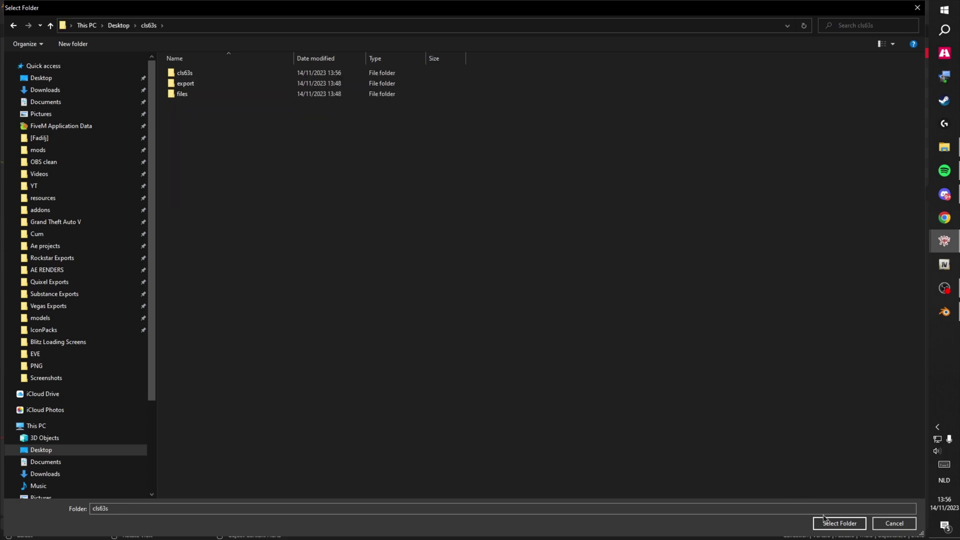
left_click(826, 521)
Open Cls63s.yft and save all of its textures into the new cls63s subfolder.
left_click(243, 125)
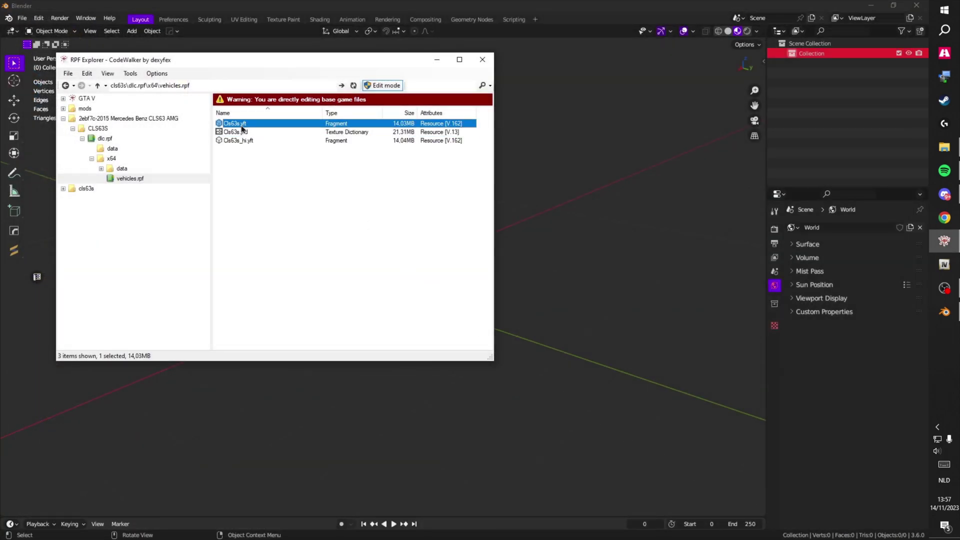
key("Return")
left_click(82, 95)
left_click(113, 107)
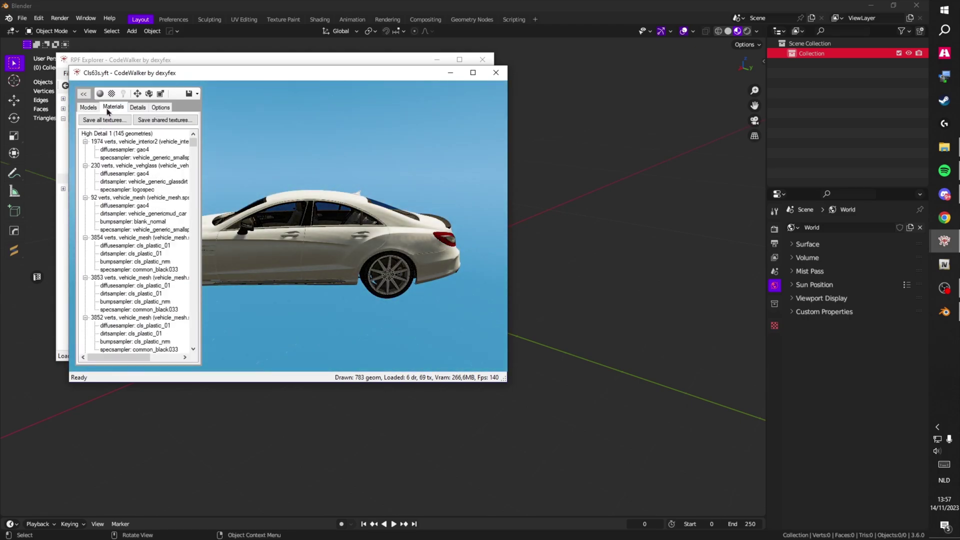
left_click(103, 120)
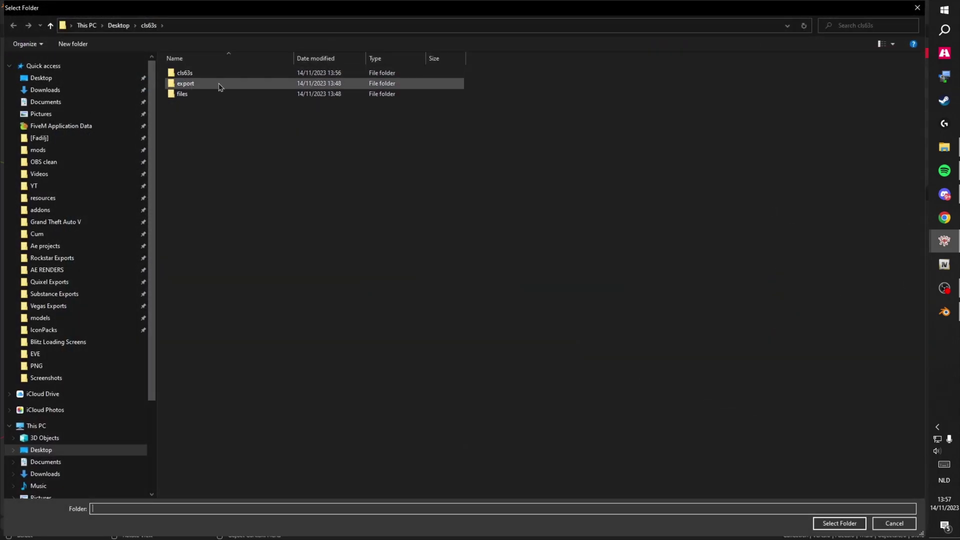
double_click(195, 75)
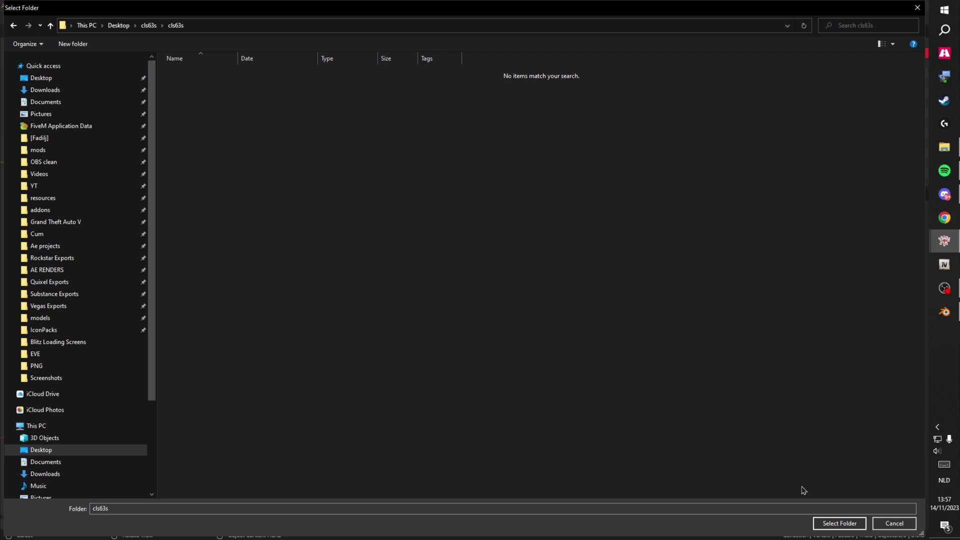
left_click(840, 524)
key("Return")
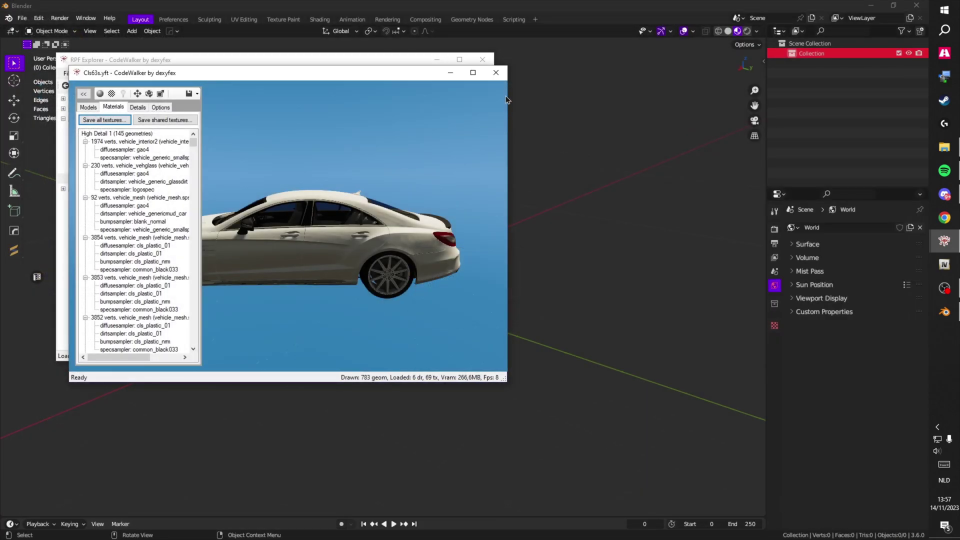
left_click(496, 72)
Try to export all textures of the Cls63s.ytd texture dictionary to the cls63s subfolder.
double_click(266, 133)
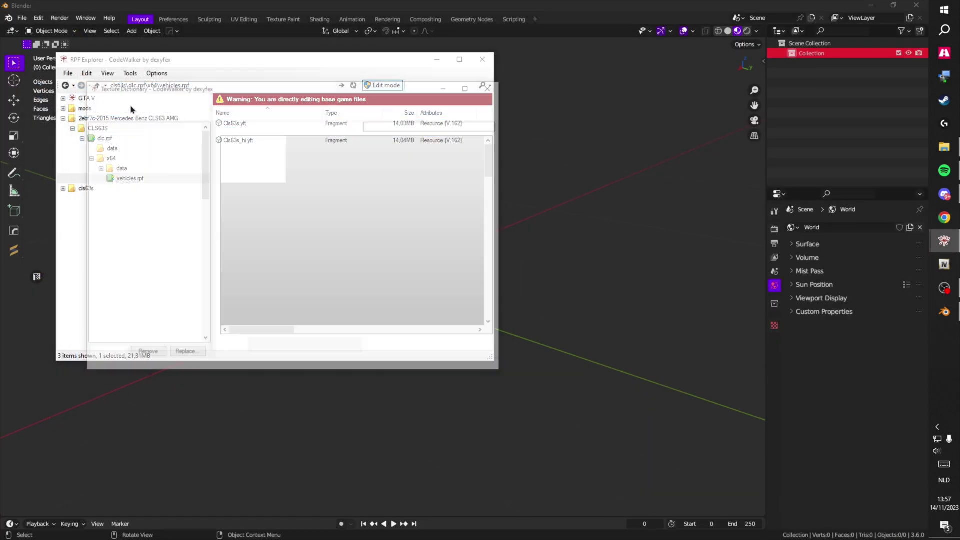
left_click(94, 99)
left_click(145, 120)
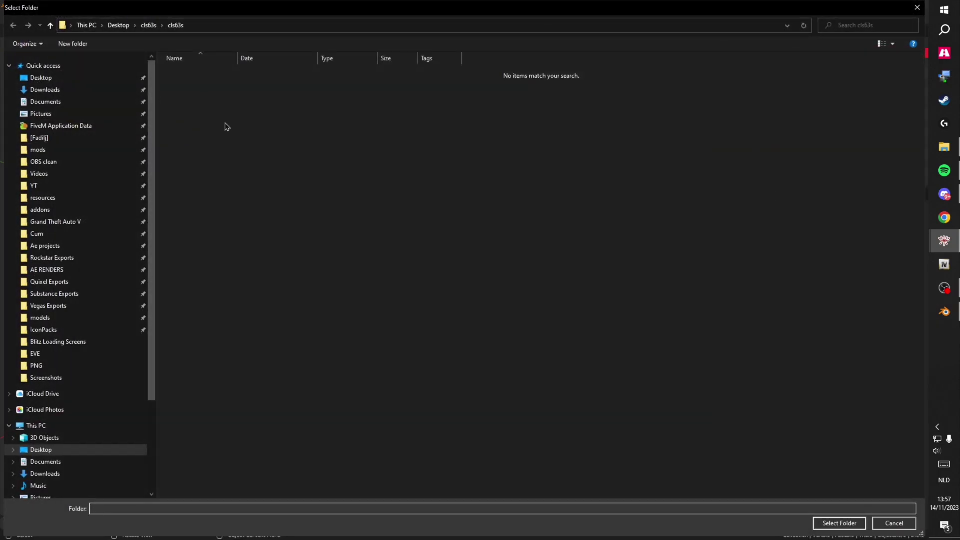
key("Escape")
left_click(497, 90)
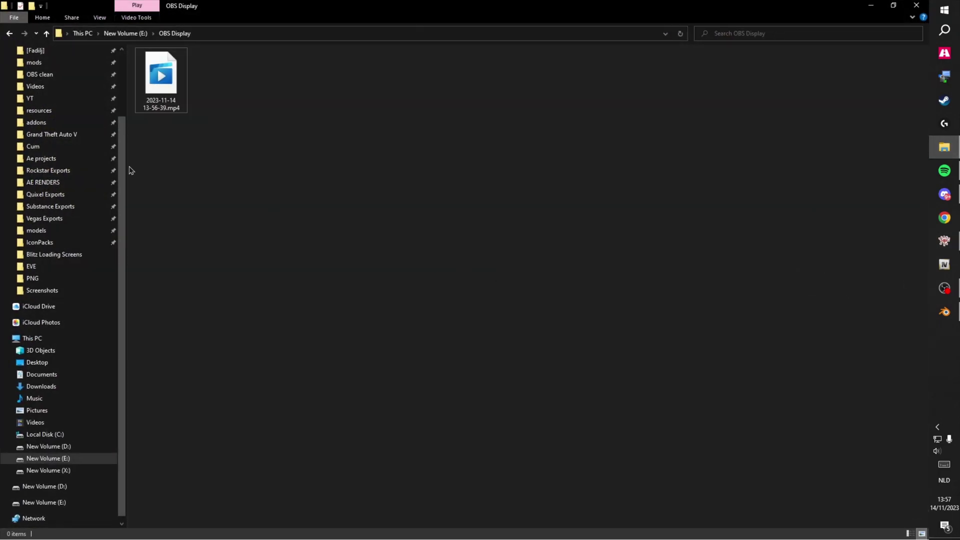
Switch to File Explorer and check the exported XML files and textures in the Desktop cls63s folder.
key("alt+Left")
scroll(60, 120, "up", 3)
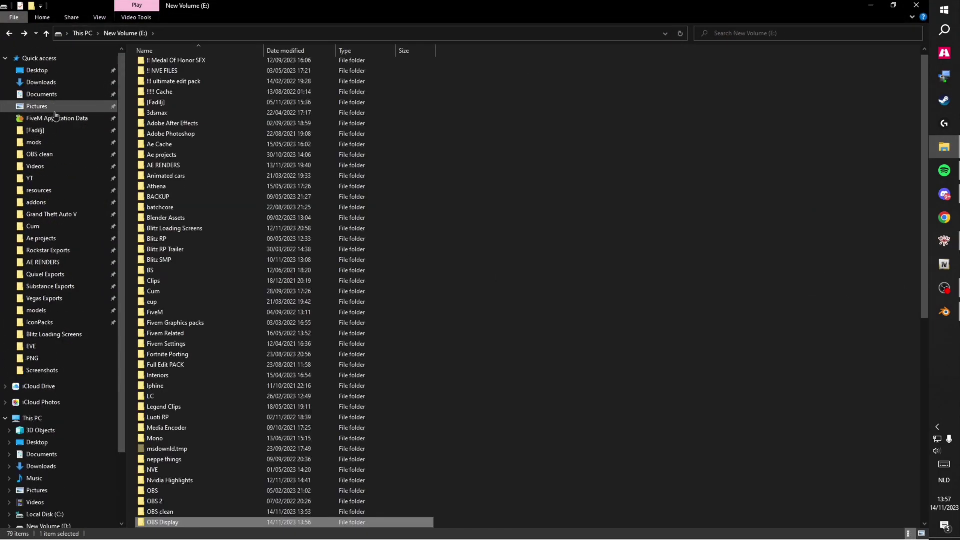
left_click(48, 73)
double_click(165, 76)
left_click(178, 97)
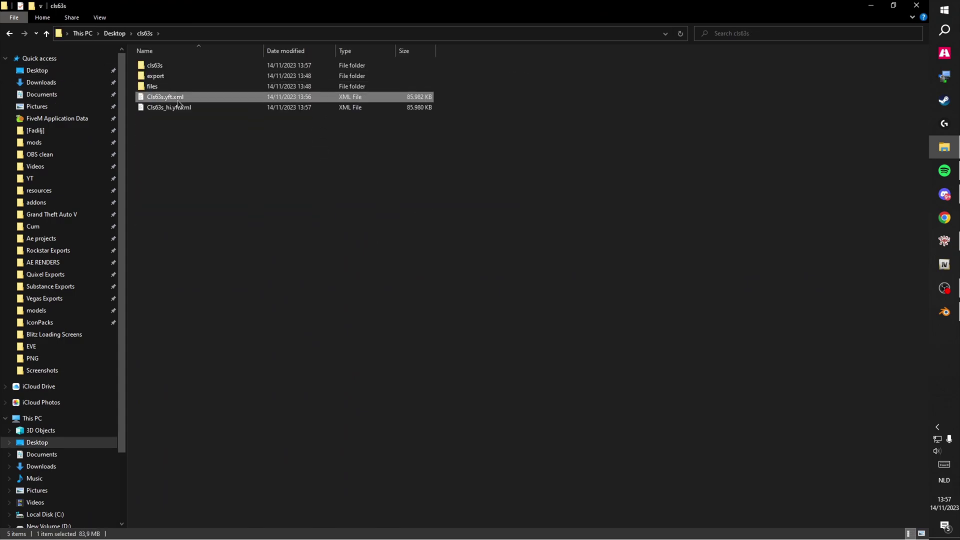
double_click(168, 68)
key("alt+Left")
Switch to Blender and import Cls63s.yft.xml from the Desktop cls63s folder as CodeWalker XML.
key("alt+Tab")
key("v")
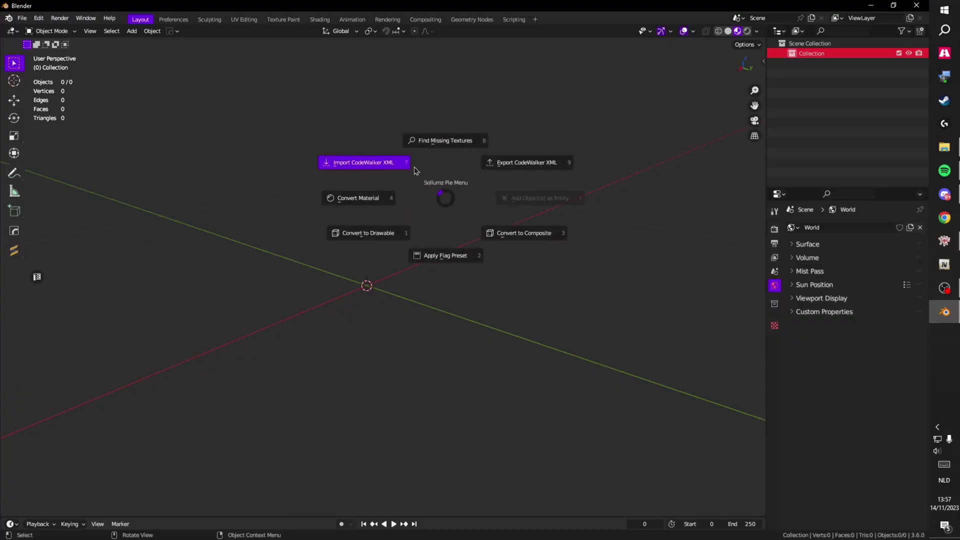
left_click(414, 170)
left_click(145, 250)
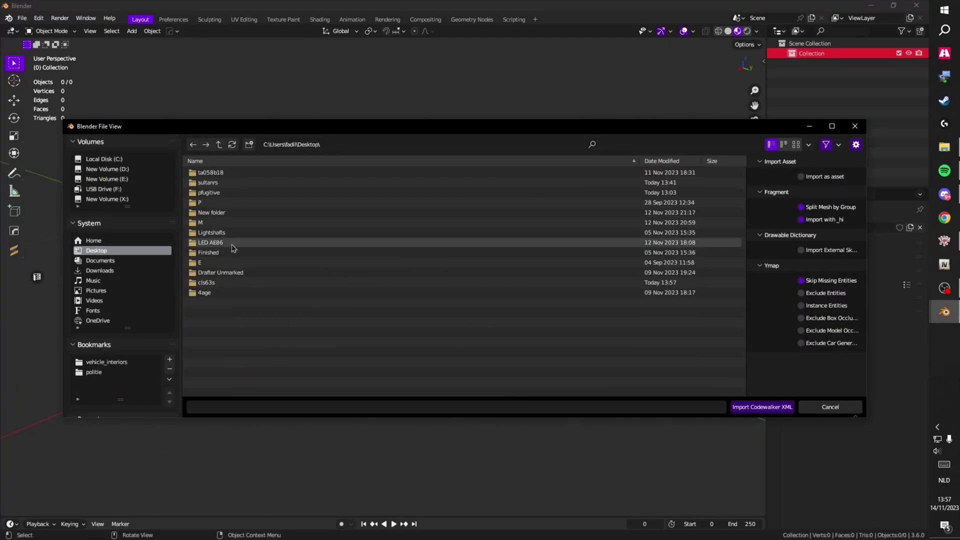
double_click(209, 282)
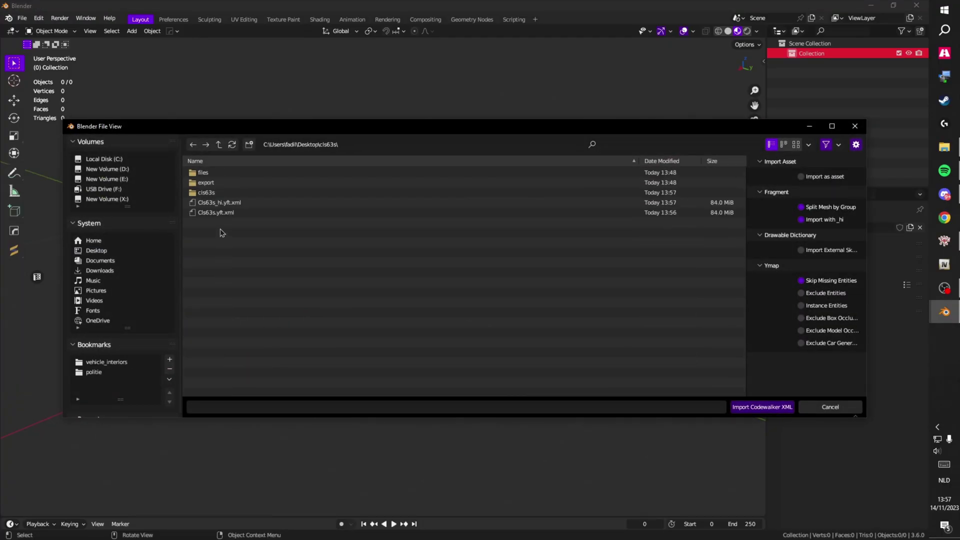
left_click(214, 213)
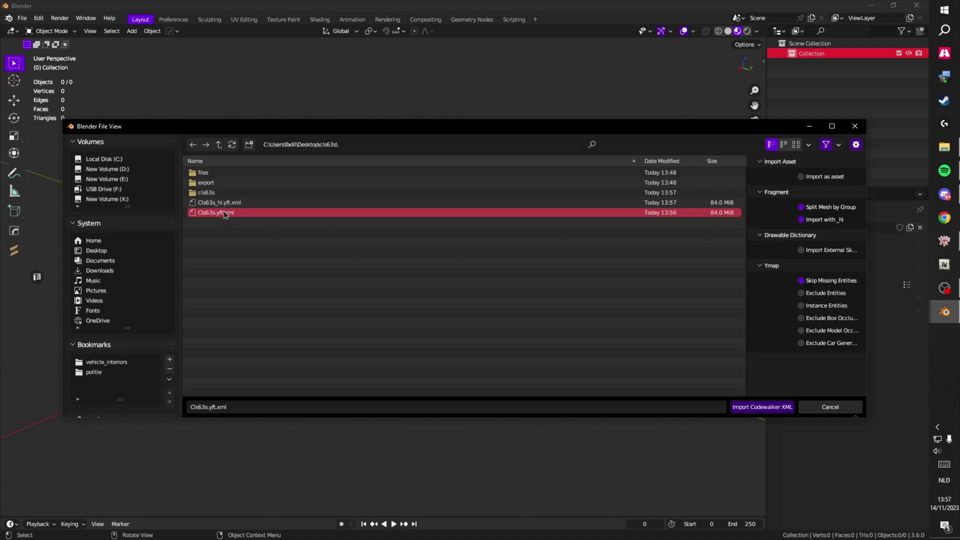
left_click(751, 407)
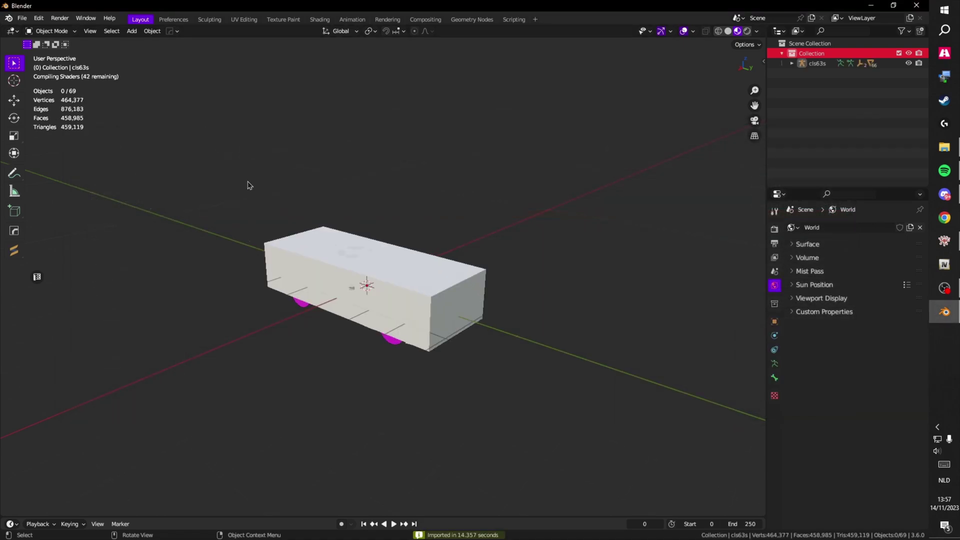
Hide the collisions of the imported car model with the Sollumz tools.
scroll(359, 260, "up", 5)
key("n")
left_click_drag(586, 206, 397, 171)
left_click_drag(157, 137, 304, 146)
left_click(692, 56)
left_click(667, 107)
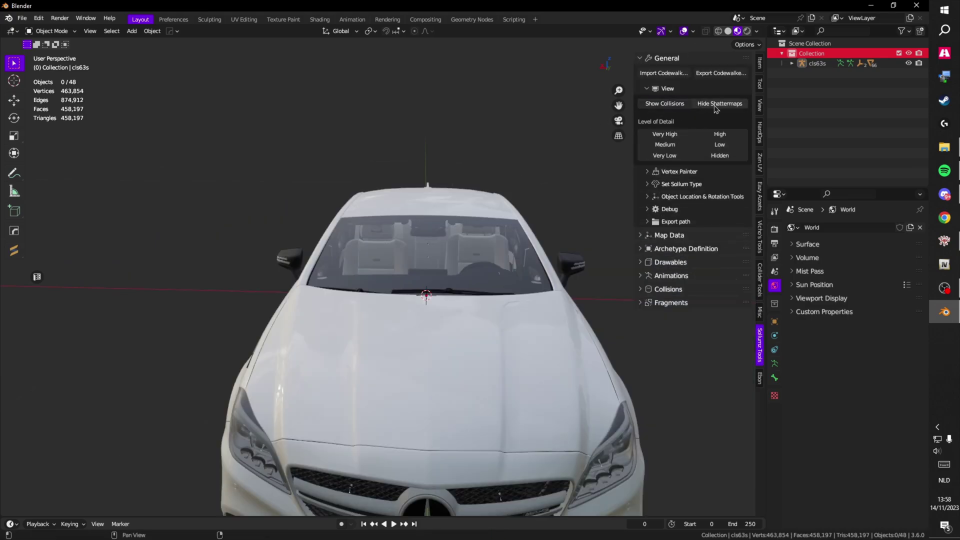
left_click_drag(567, 110, 307, 100)
key("n")
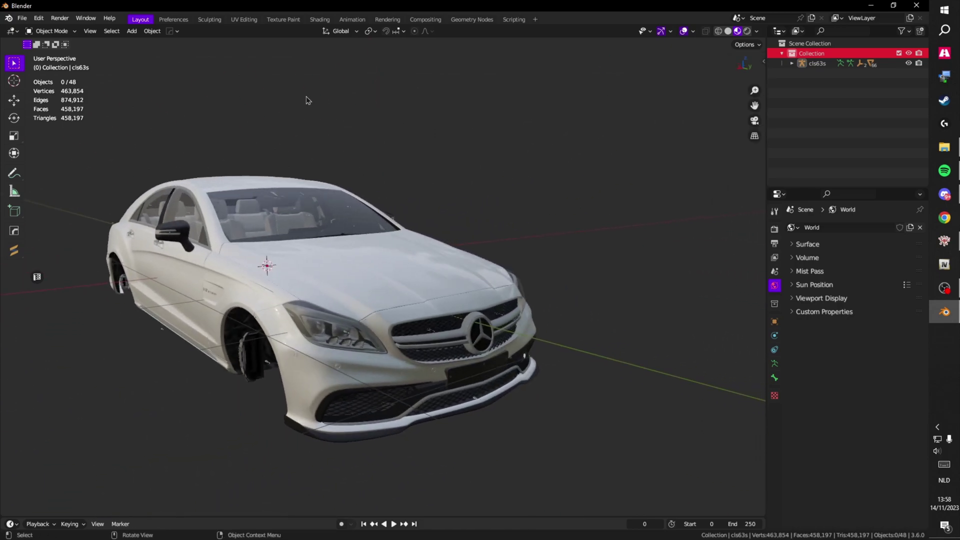
Select the right brake light object at the rear of the car.
left_click(321, 316)
left_click_drag(284, 200, 483, 205)
left_click(325, 240)
left_click(221, 293)
left_click_drag(251, 283, 284, 251)
scroll(436, 244, "up", 5)
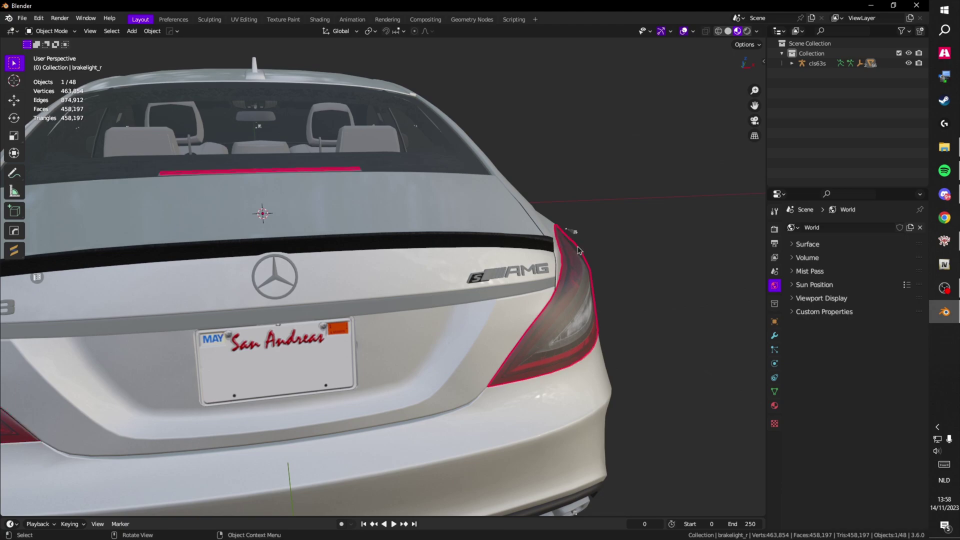
left_click_drag(578, 251, 548, 232)
Edit the brake light's mesh, select one face of its outer glass and display its material slots.
key("Tab")
left_click(623, 233)
left_click(537, 294)
left_click_drag(595, 260, 674, 289)
scroll(673, 289, "up", 3)
left_click(773, 405)
scroll(538, 246, "down", 5)
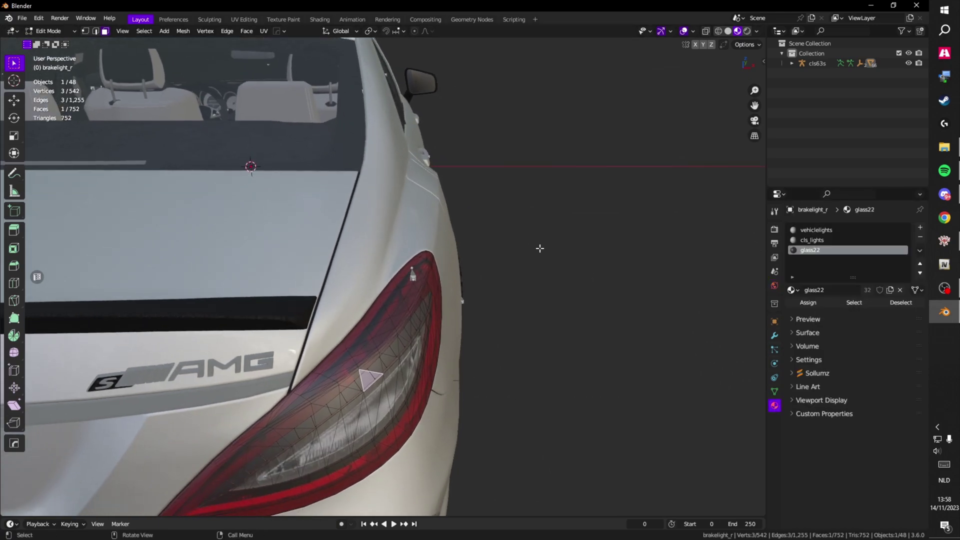
Expand the Sollumz properties of the glass22 material and select all brake light faces assigned to it.
left_click(806, 373)
left_click_drag(767, 368, 636, 365)
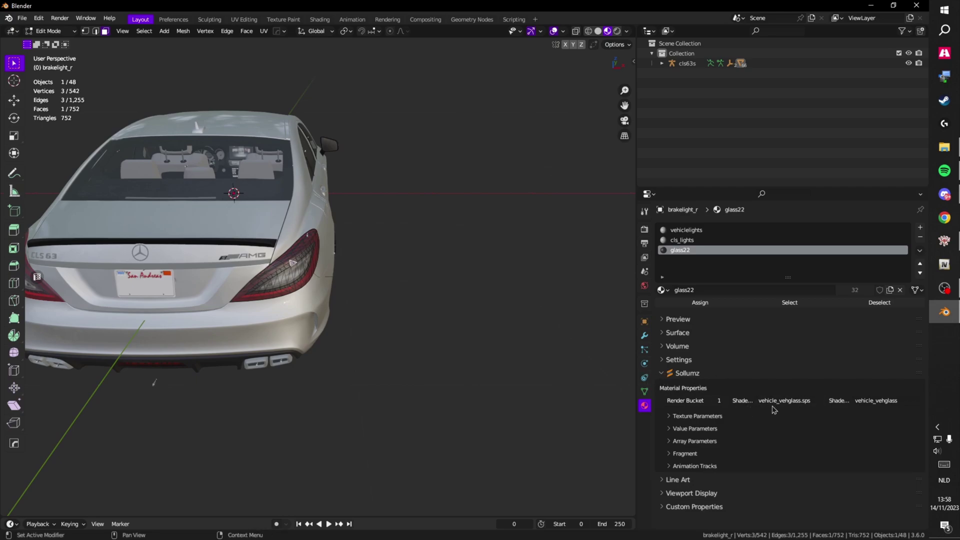
left_click(790, 302)
scroll(425, 257, "left", 2)
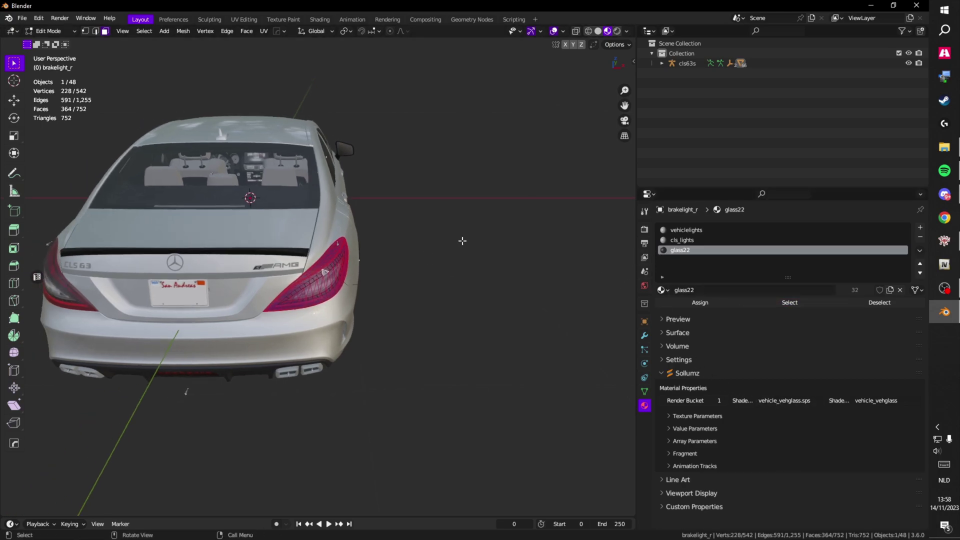
Separate the selected glass22 faces of the right brake light into their own object and select that object in Object Mode.
left_click(702, 231)
left_click(704, 239)
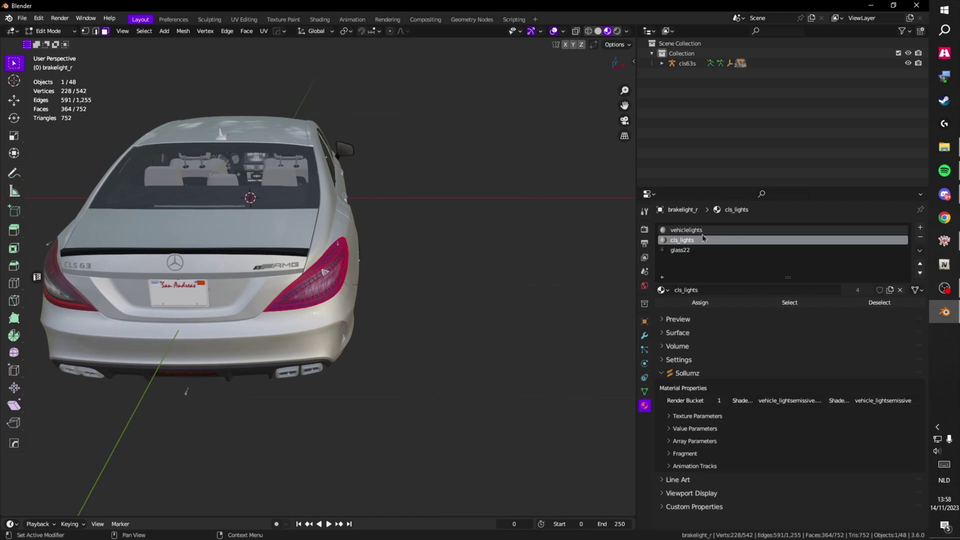
left_click(701, 254)
right_click(503, 257)
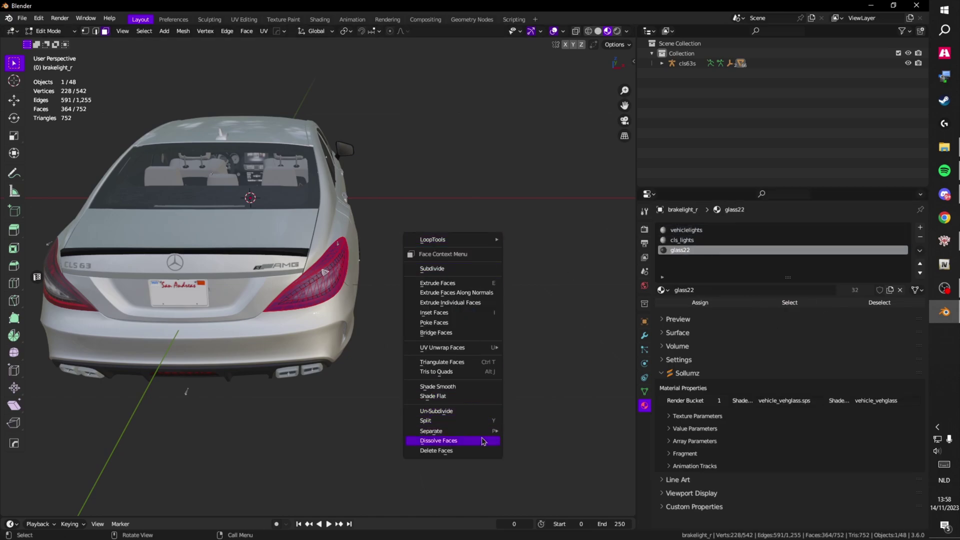
mouse_move(450, 454)
left_click(514, 428)
key("Tab")
left_click(336, 281)
Edit the left brake light's mesh and select all of its faces assigned to the glass22 material.
left_click_drag(365, 299, 450, 331)
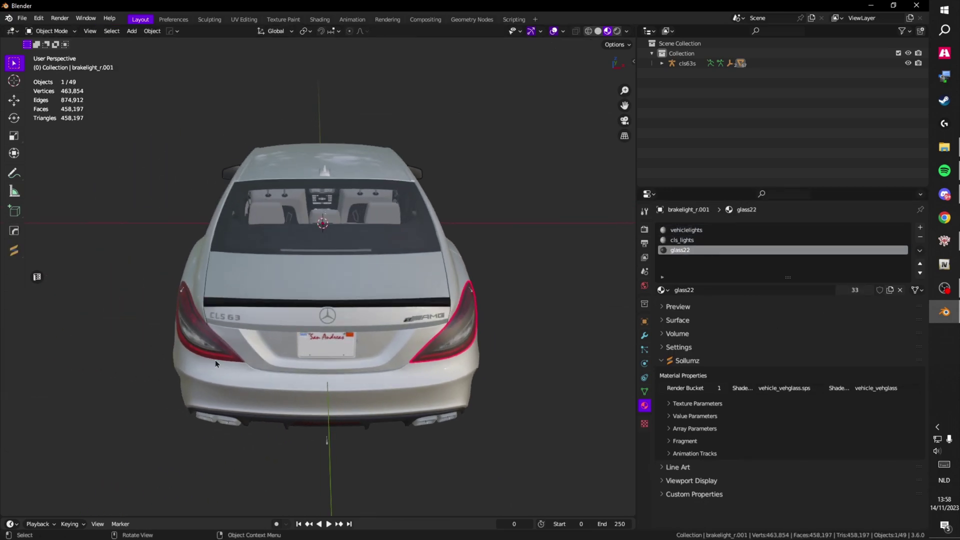
left_click(214, 352)
key("Tab")
left_click(206, 342)
left_click_drag(209, 341, 354, 344)
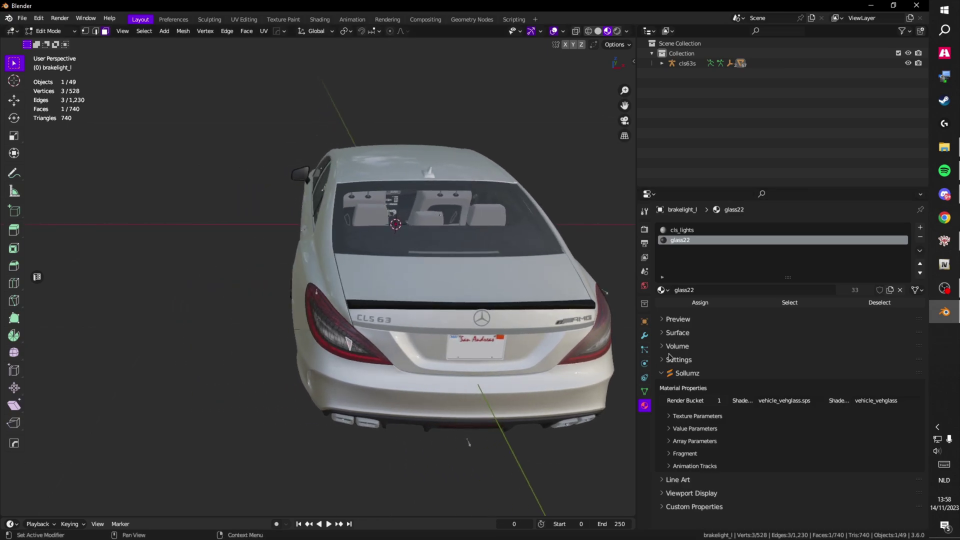
left_click_drag(621, 345, 515, 320)
left_click(768, 304)
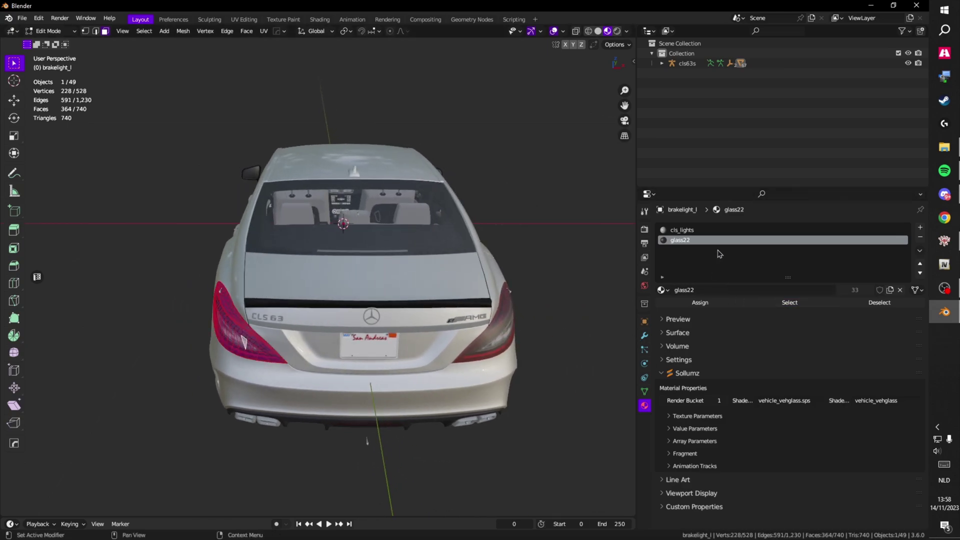
Separate the selected glass faces of the left brake light into their own object and return to Object Mode.
left_click(718, 231)
left_click(717, 242)
right_click(505, 264)
mouse_move(515, 242)
left_click(615, 243)
key("Tab")
Select the separated right brake light glass and show the viewport in Solid shading.
left_click(502, 325)
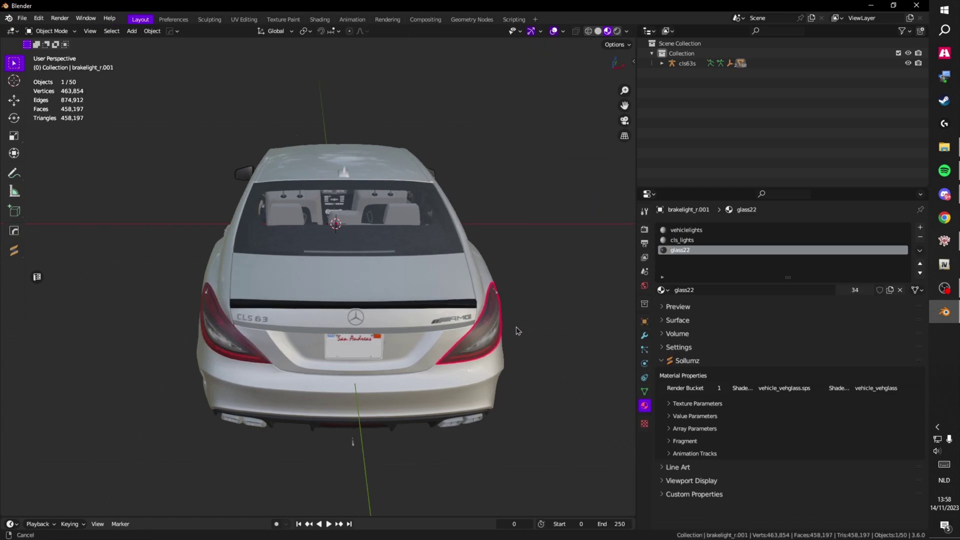
key("z")
left_click(440, 283)
mouse_move(440, 283)
left_mouse_down()
mouse_move(365, 265)
mouse_move(442, 268)
left_mouse_up()
left_click(606, 31)
left_click(589, 31)
left_click(597, 32)
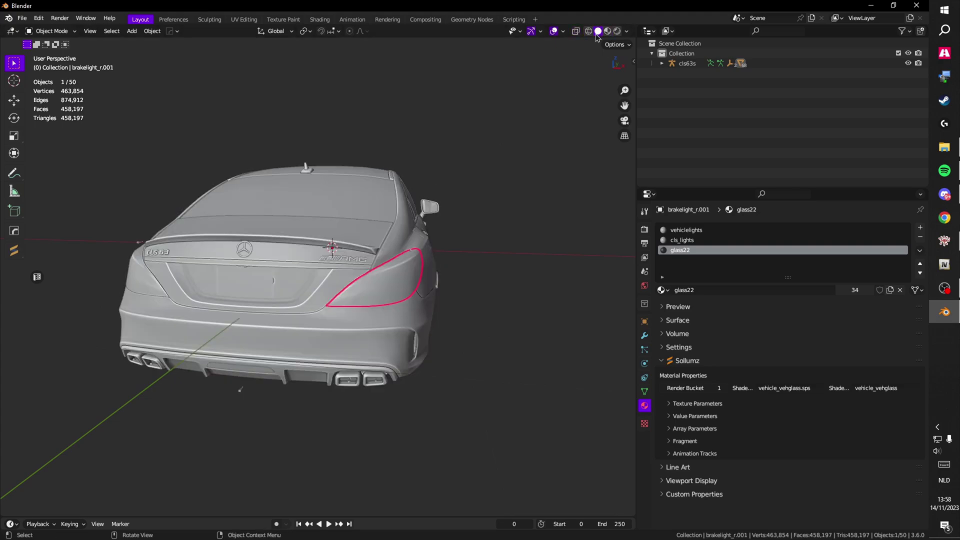
Put the right brake light glass in Vertex Paint mode and isolate its alpha channel with Vertex Color Master.
left_click(48, 31)
left_click(52, 76)
mouse_move(280, 145)
left_mouse_down()
mouse_move(317, 154)
mouse_move(335, 180)
mouse_move(303, 175)
mouse_move(344, 181)
mouse_move(271, 147)
left_mouse_up()
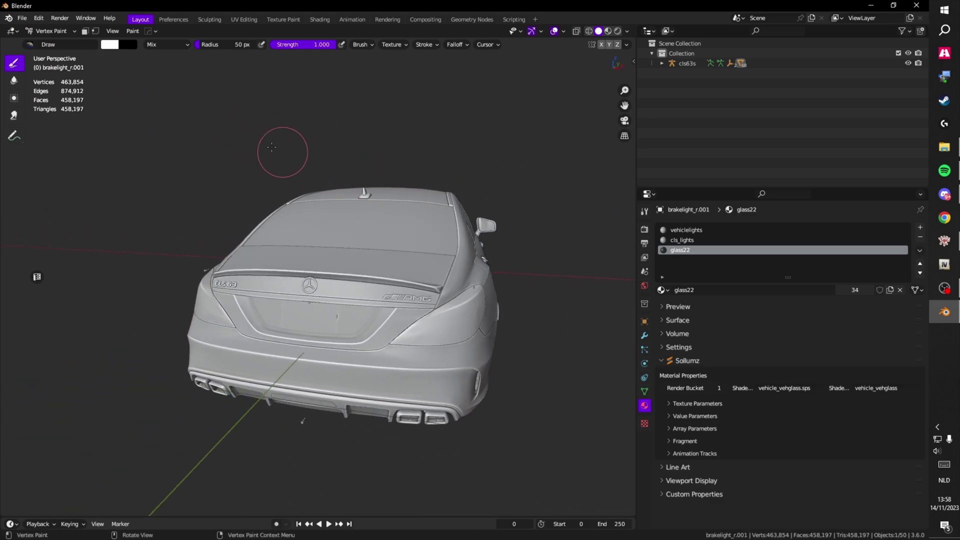
left_click(116, 47)
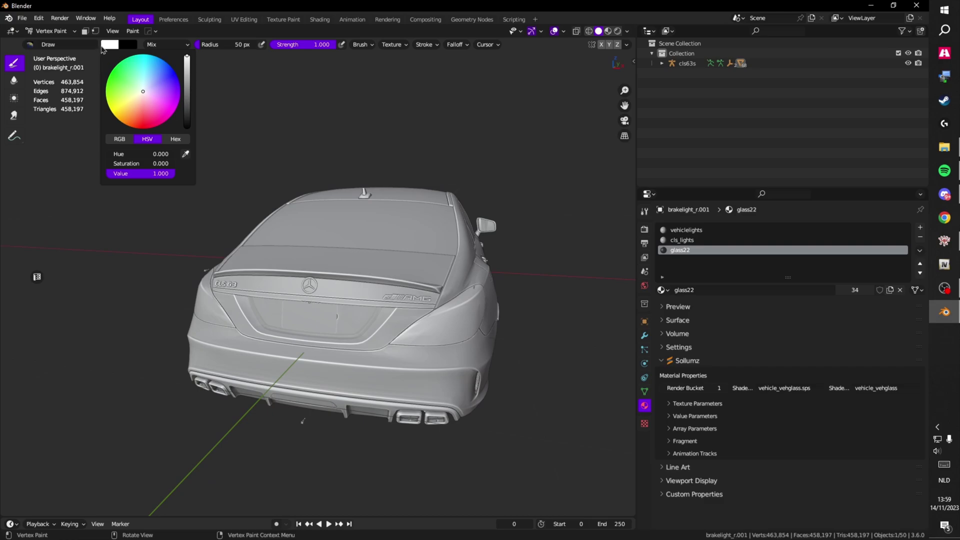
key("n")
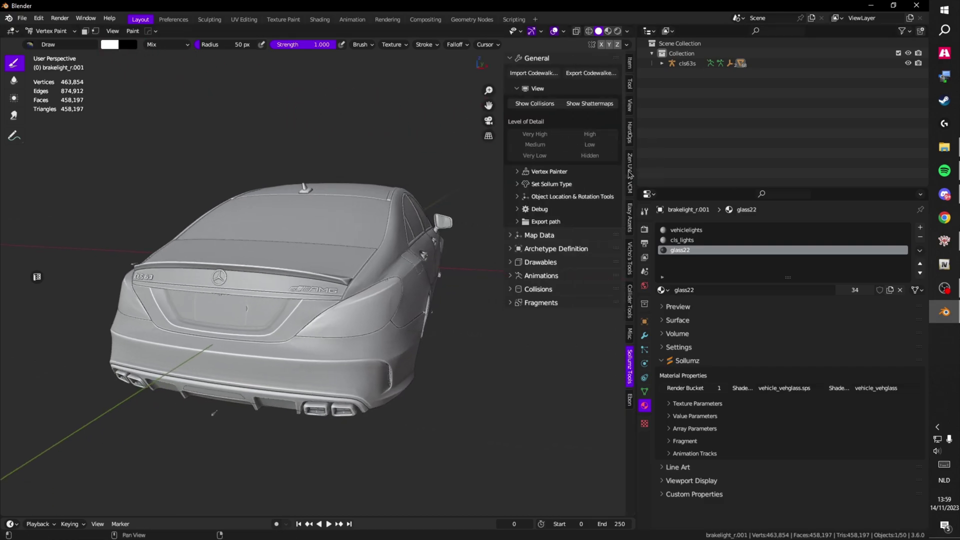
left_click(629, 190)
left_click_drag(371, 144, 295, 141)
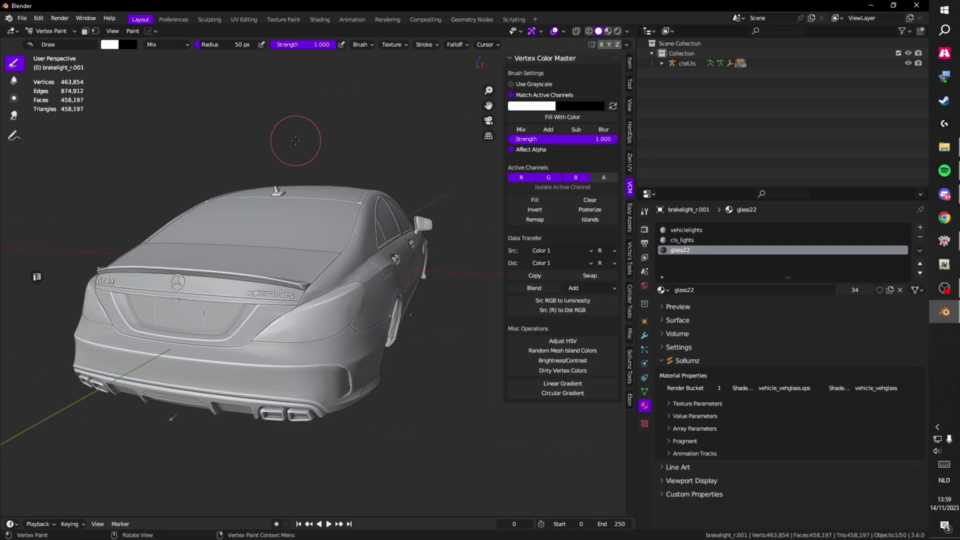
left_click(609, 179)
mouse_move(503, 174)
left_mouse_down()
mouse_move(381, 170)
mouse_move(316, 145)
left_mouse_up()
left_click(501, 188)
Set the brush color to black, fill the right glass's isolated alpha channel with Set Vertex Colors and apply the changes.
left_click(110, 45)
left_click_drag(181, 80, 187, 127)
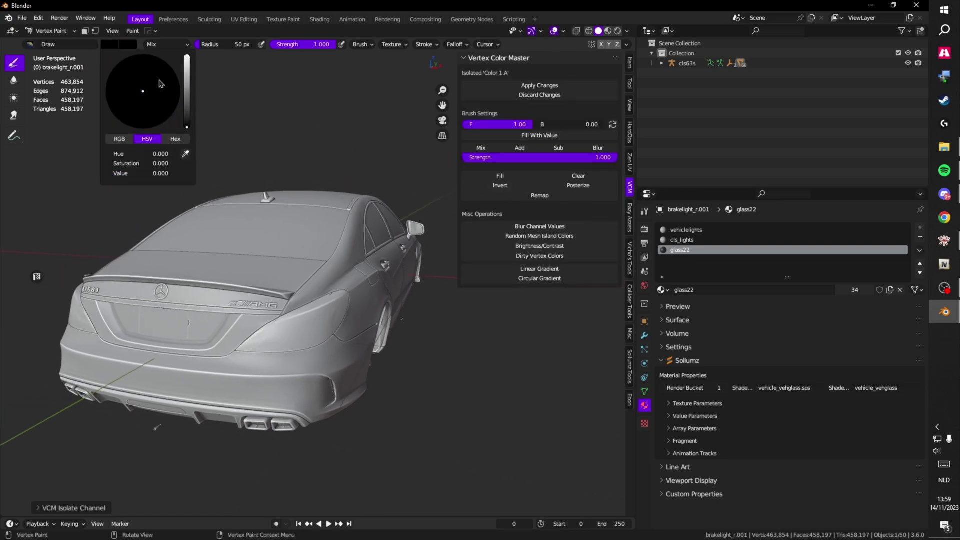
left_click(133, 31)
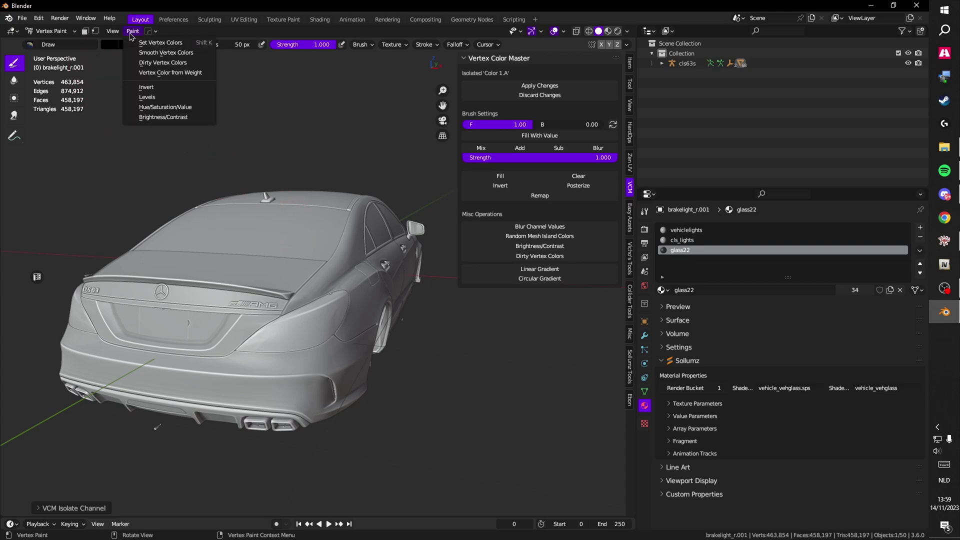
left_click(107, 44)
left_click(133, 32)
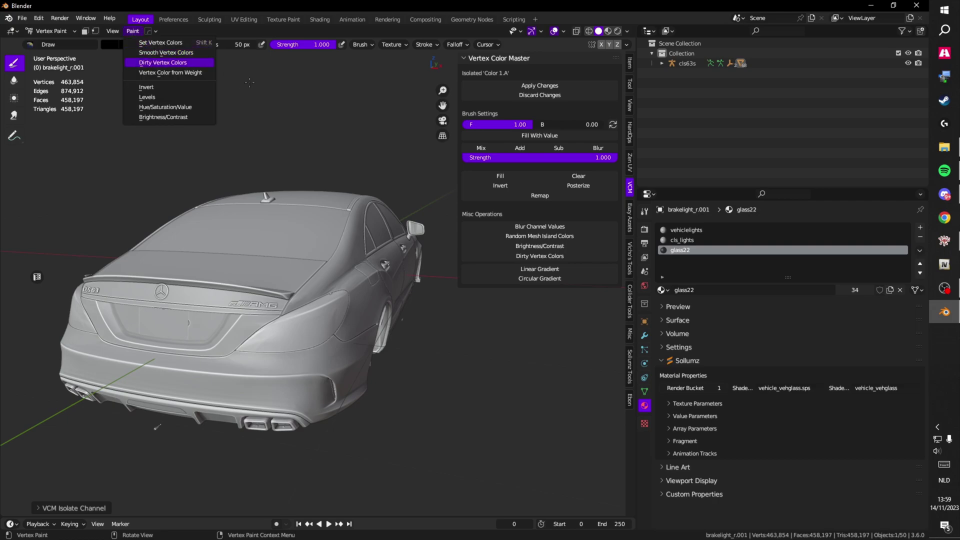
key("shift+k")
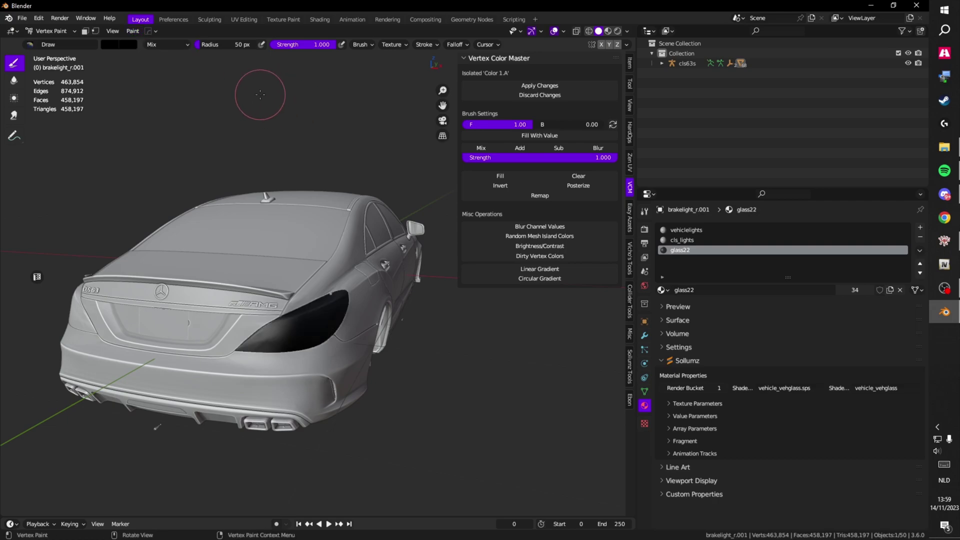
left_click(516, 87)
left_click_drag(317, 145, 224, 117)
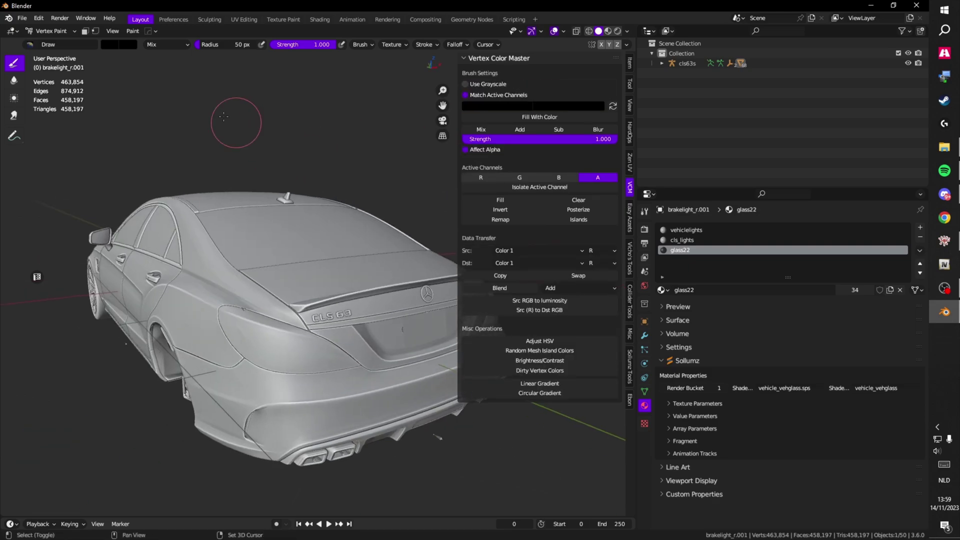
Select the separated left brake light glass, enter Vertex Paint mode on it and isolate its alpha channel.
left_click(54, 33)
left_click(53, 44)
left_click(285, 343)
left_click_drag(285, 343, 335, 349)
left_click(52, 31)
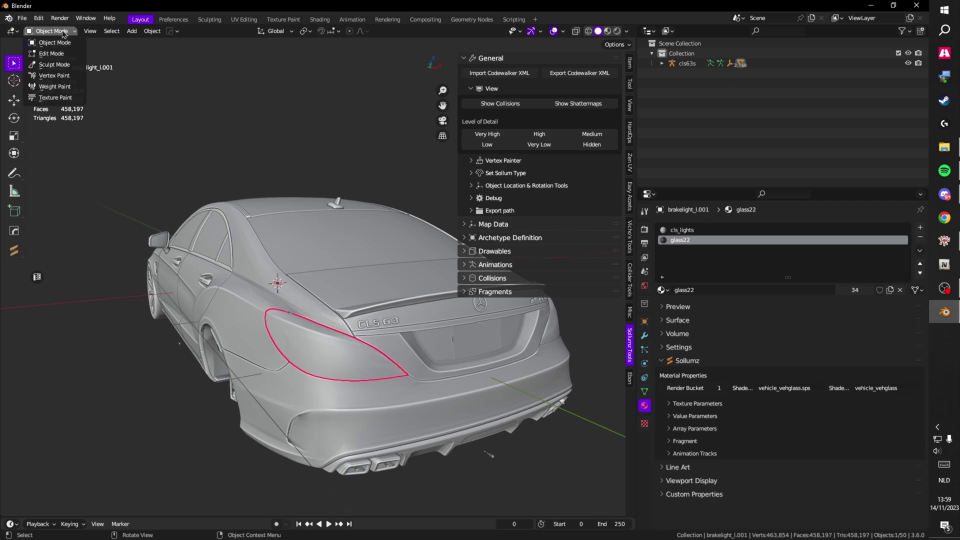
left_click(54, 75)
left_click_drag(190, 165, 325, 186)
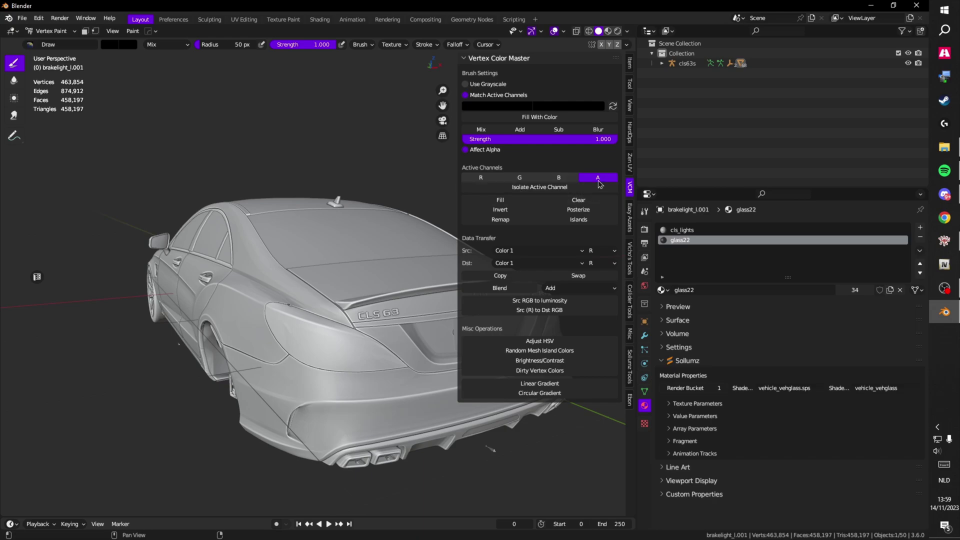
left_click(583, 188)
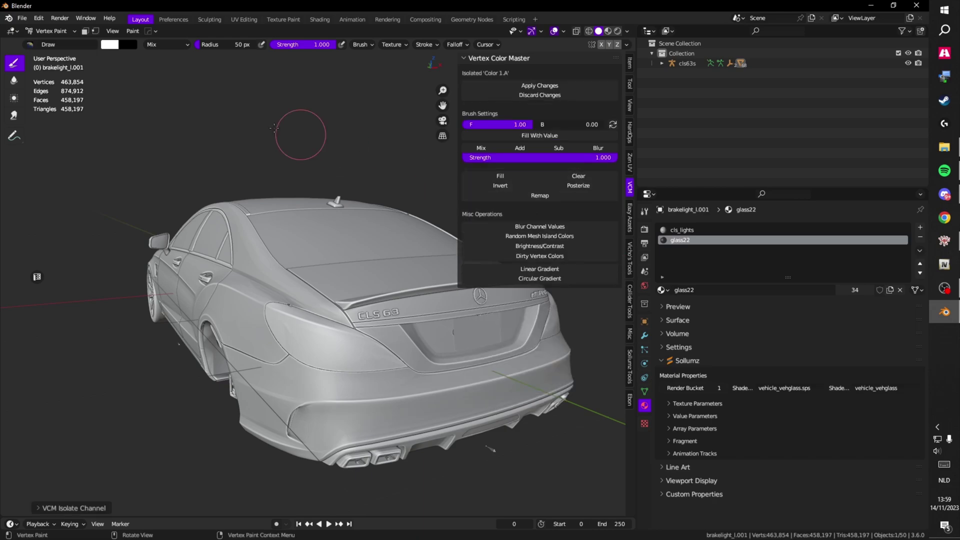
Fill the left glass's isolated alpha channel with black, apply the changes and return to Object Mode.
left_click(112, 45)
left_click_drag(190, 66, 190, 131)
left_click(137, 31)
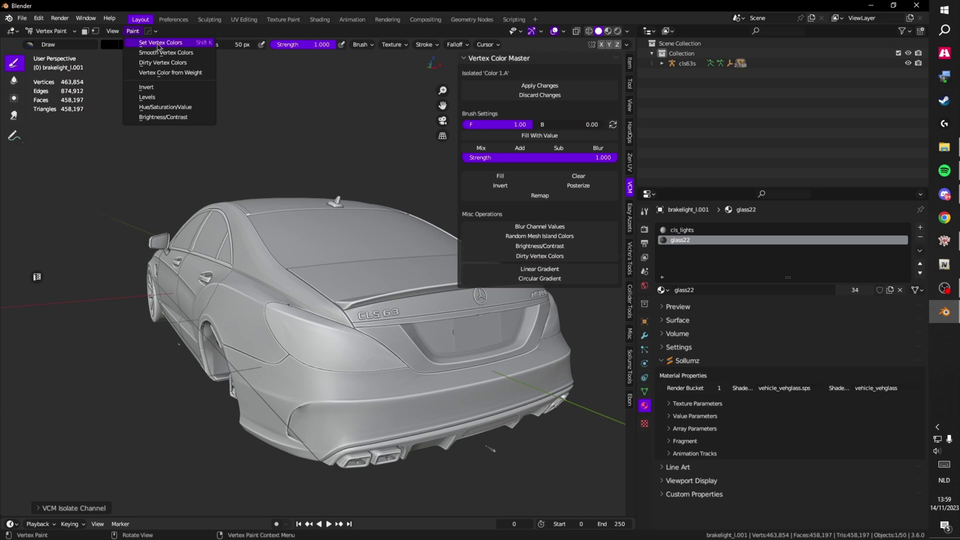
left_click(162, 44)
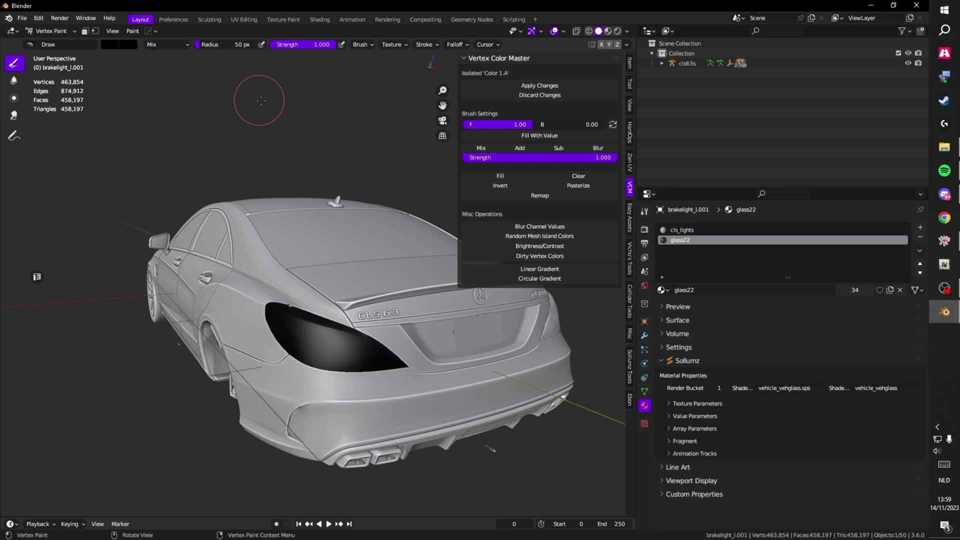
left_click(523, 86)
left_click(50, 31)
left_click(43, 39)
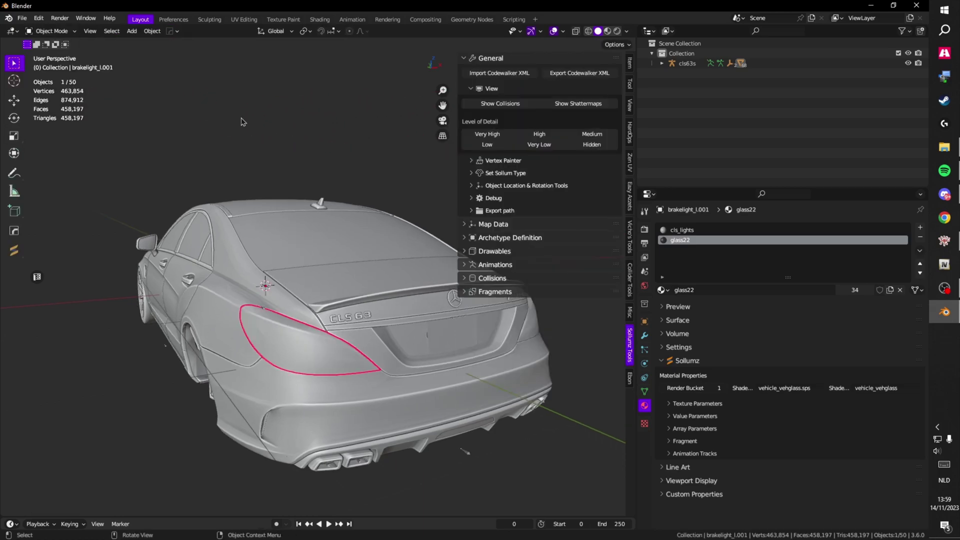
Switch the viewport to Material Preview shading and select the separated right brake light glass.
key("z")
left_click(260, 183)
mouse_move(303, 196)
left_mouse_down()
mouse_move(264, 198)
mouse_move(349, 209)
mouse_move(298, 233)
mouse_move(374, 270)
mouse_move(387, 254)
left_mouse_up()
left_click(326, 239)
Try moving the separated right brake light glass off the car, and undo the move.
scroll(374, 271, "up", 2)
key("g")
left_click(381, 165)
left_click_drag(373, 207, 352, 211)
key("ctrl+z")
Locate brakelight_r.001 in the object hierarchy and join it into brakelight_r.
key("period")
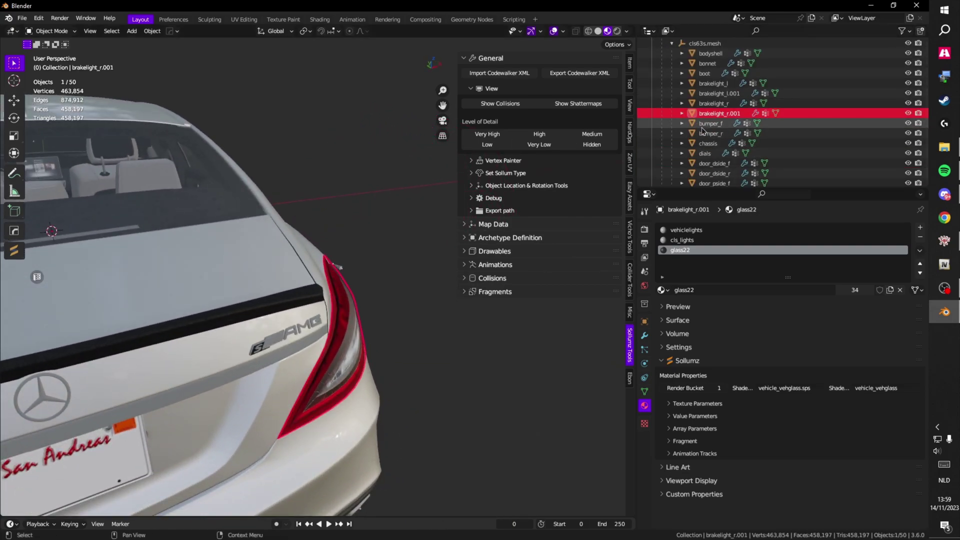
scroll(710, 146, "up", 3)
scroll(728, 146, "down", 1)
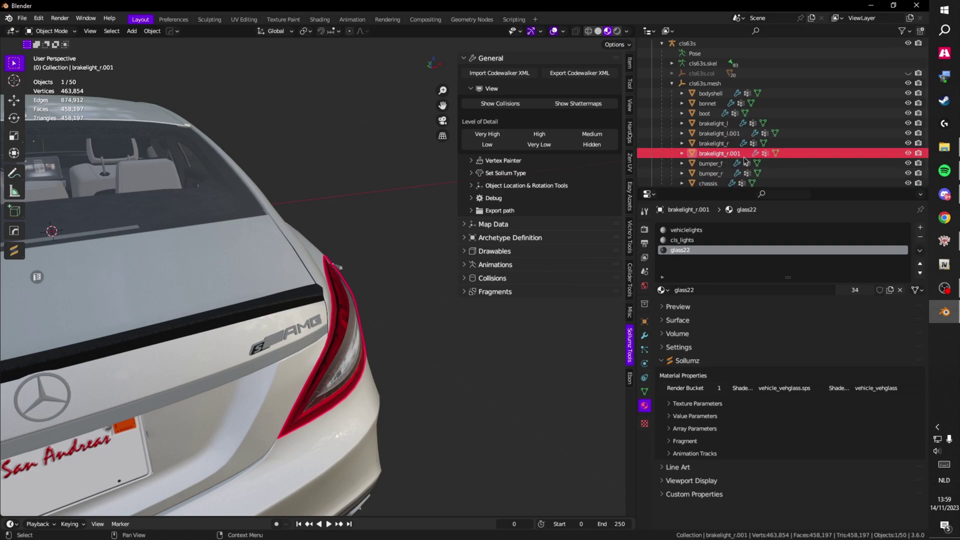
key("shift+Up")
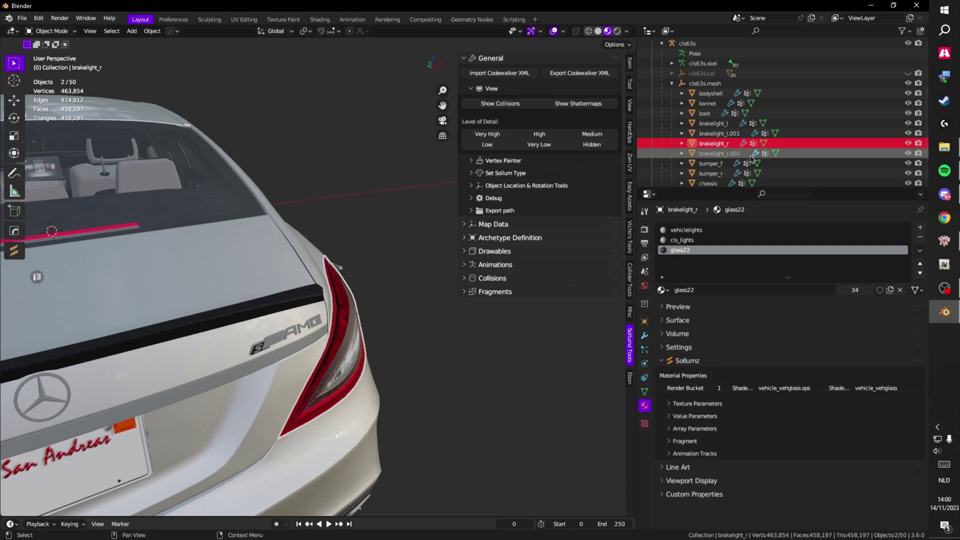
left_click(711, 155)
left_click(719, 144, "ctrl")
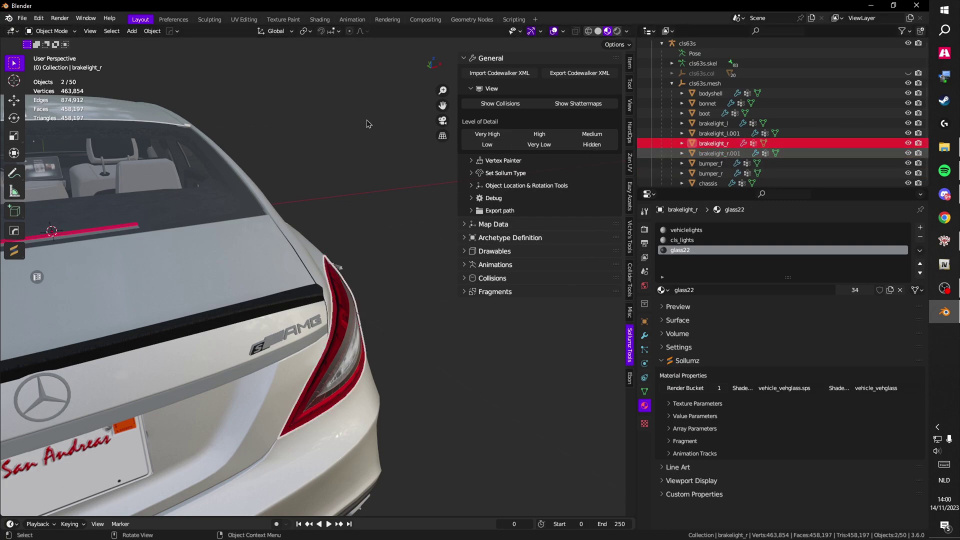
key("Delete")
Join the left glass object brakelight_l.001 into brakelight_l.
scroll(400, 141, "down", 4)
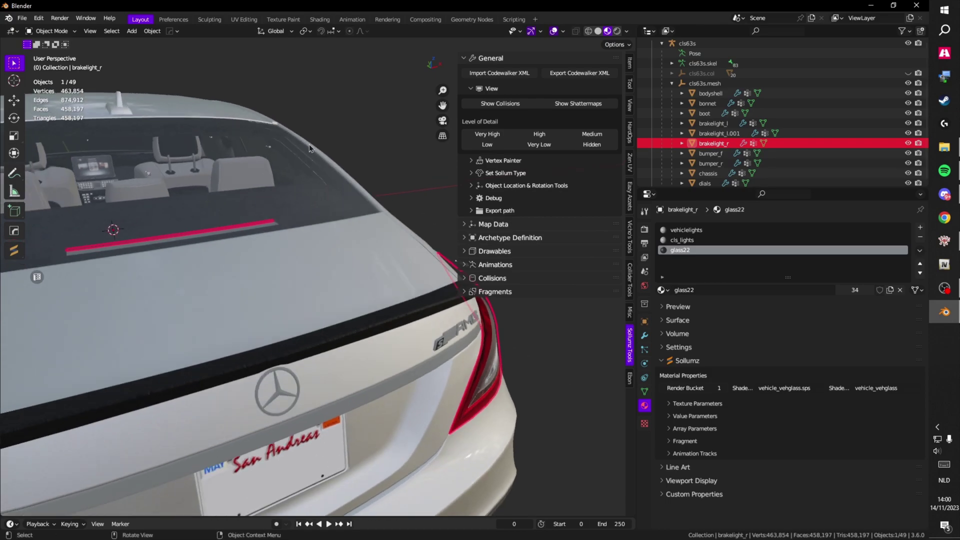
left_click(728, 133)
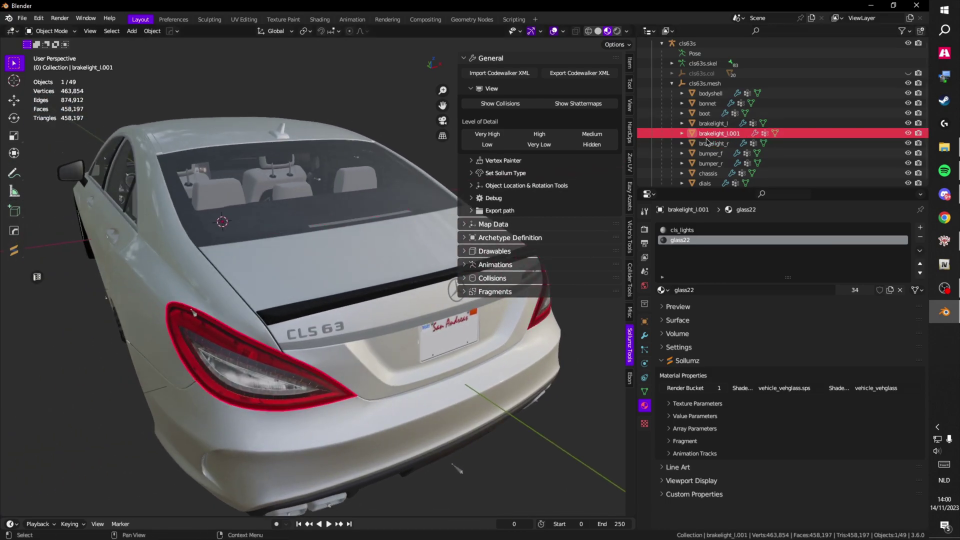
left_click(712, 124, "ctrl")
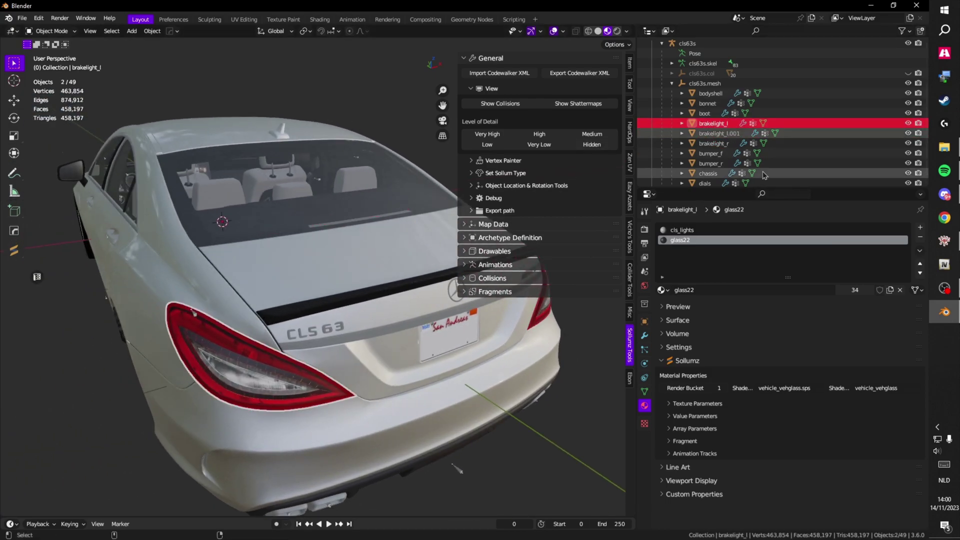
key("Delete")
Select the left headlight at the front of the car, edit its mesh and clear the selection.
left_click_drag(324, 165, 265, 178)
left_click(279, 211)
left_click_drag(279, 210, 312, 304)
scroll(320, 200, "up", 3)
scroll(300, 230, "down", 3)
left_click(346, 334)
left_click_drag(347, 334, 397, 265)
key("Tab")
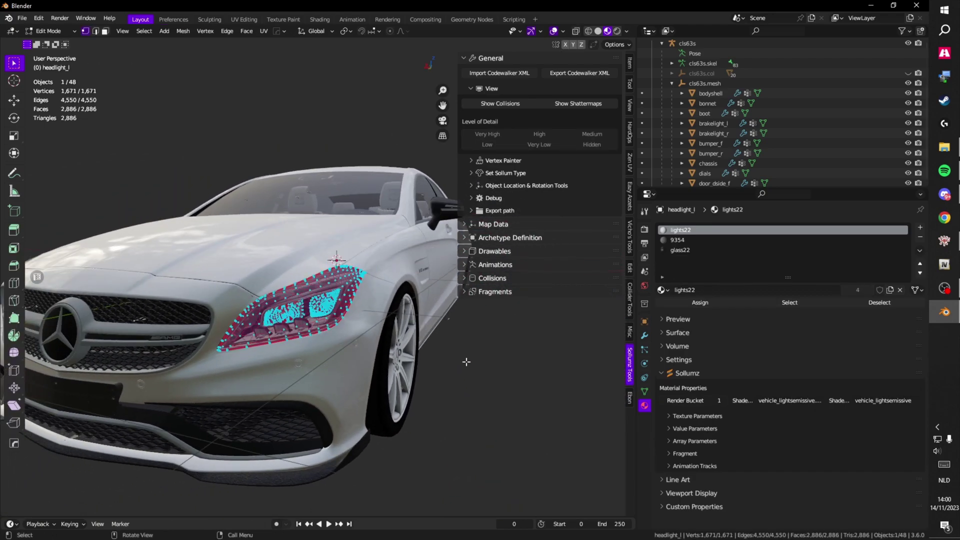
key("alt+a")
Select all left headlight faces assigned to the glass22 and 9354 materials.
left_click(690, 250)
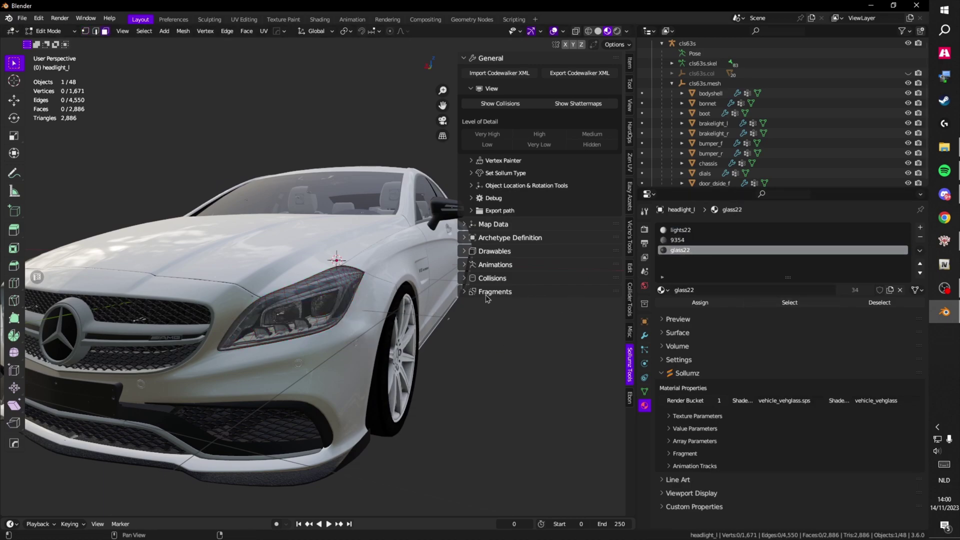
left_click(771, 307)
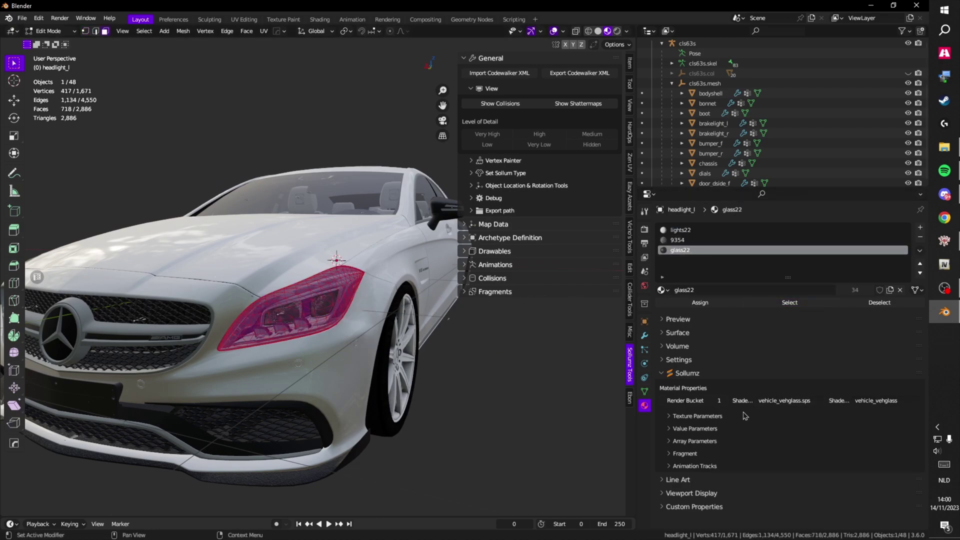
left_click(700, 241)
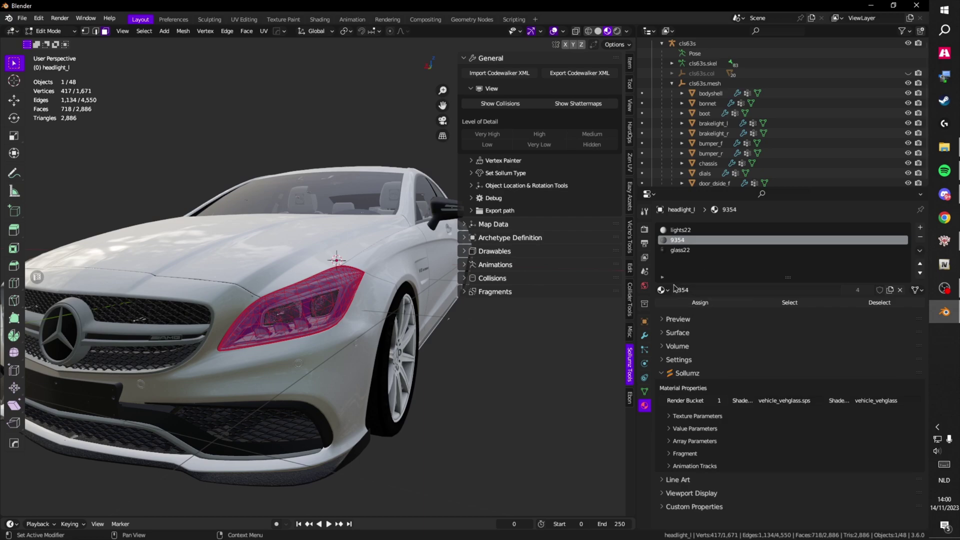
left_click(760, 306)
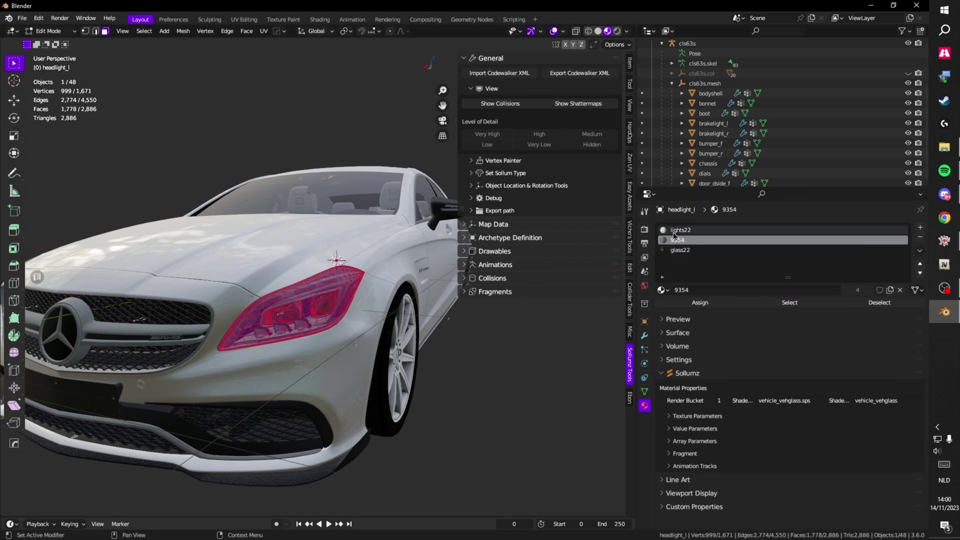
left_click(684, 252)
Separate the selected left headlight glass faces into their own object and return to Object Mode.
right_click(328, 268)
mouse_move(317, 433)
left_click(375, 431)
key("Tab")
left_click_drag(387, 257, 405, 309)
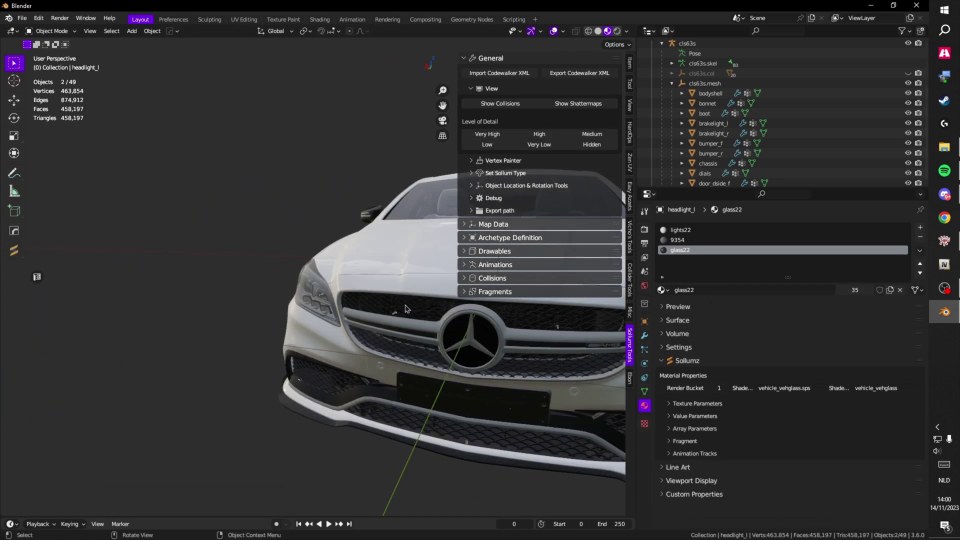
Edit the right headlight's mesh and select its glass faces assigned to the glass22 and 9354 materials.
left_click(319, 289)
key("Tab")
left_click(758, 304)
left_click(721, 241)
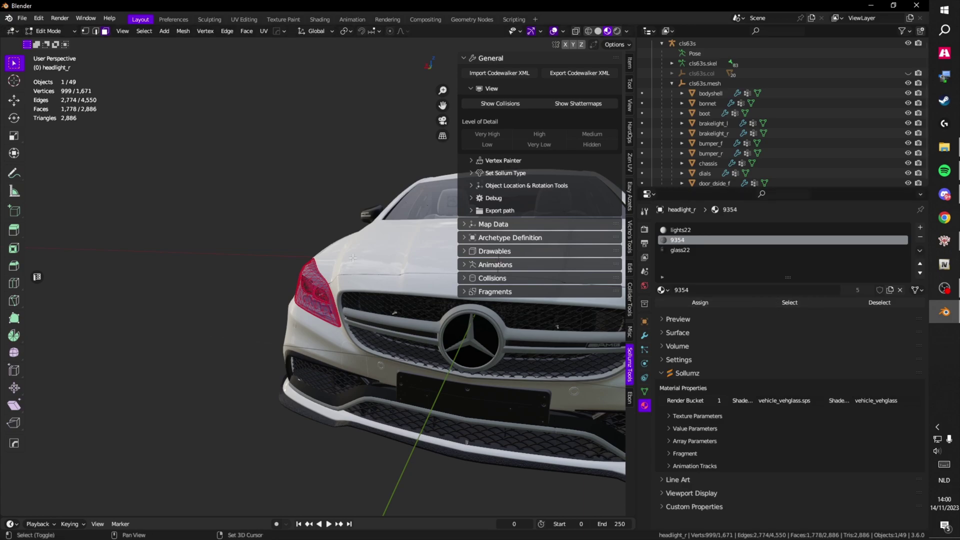
Separate the selected right headlight glass faces into their own object and return to Object Mode.
left_click_drag(352, 258, 256, 266)
right_click(256, 266)
mouse_move(265, 268)
left_click(300, 264)
key("Tab")
Select the left headlight glass object, switch the viewport to solid shading and enter Vertex Paint mode.
left_click_drag(323, 193, 294, 244)
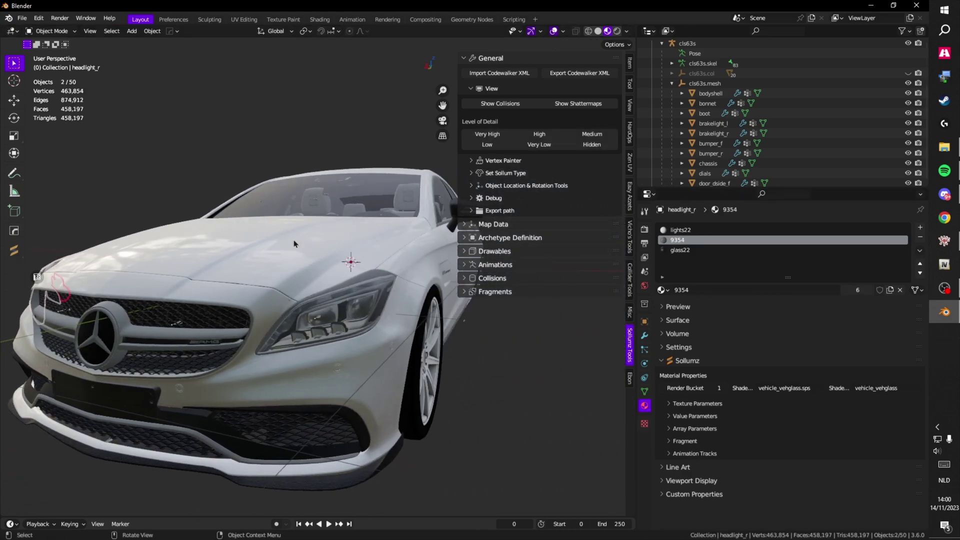
left_click(354, 285)
key("z")
left_click_drag(365, 283, 395, 295)
mouse_move(295, 234)
left_mouse_down()
mouse_move(306, 233)
mouse_move(274, 229)
left_mouse_up()
left_click(55, 31)
left_click(55, 75)
left_click_drag(150, 140, 194, 141)
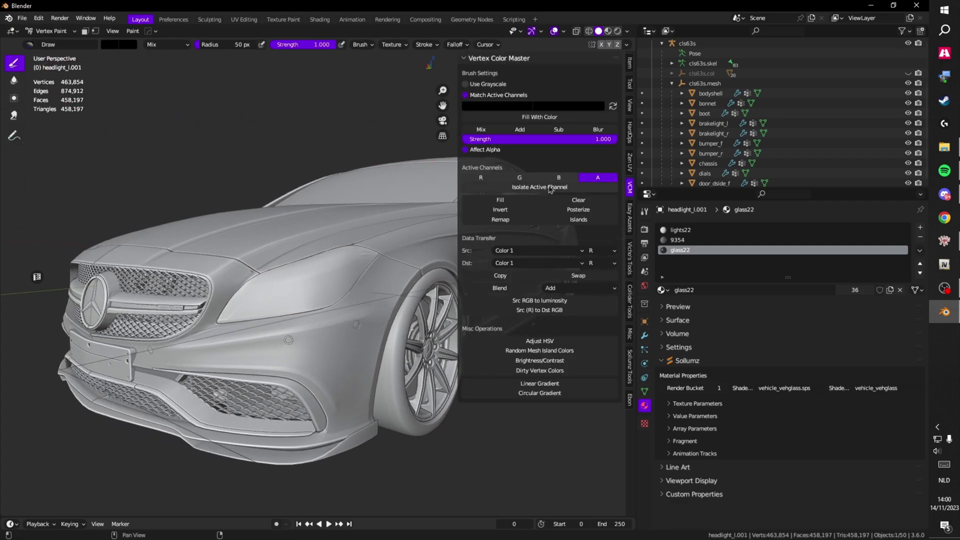
Isolate the left headlight glass's alpha channel and fill all its vertices with black.
left_click(519, 187)
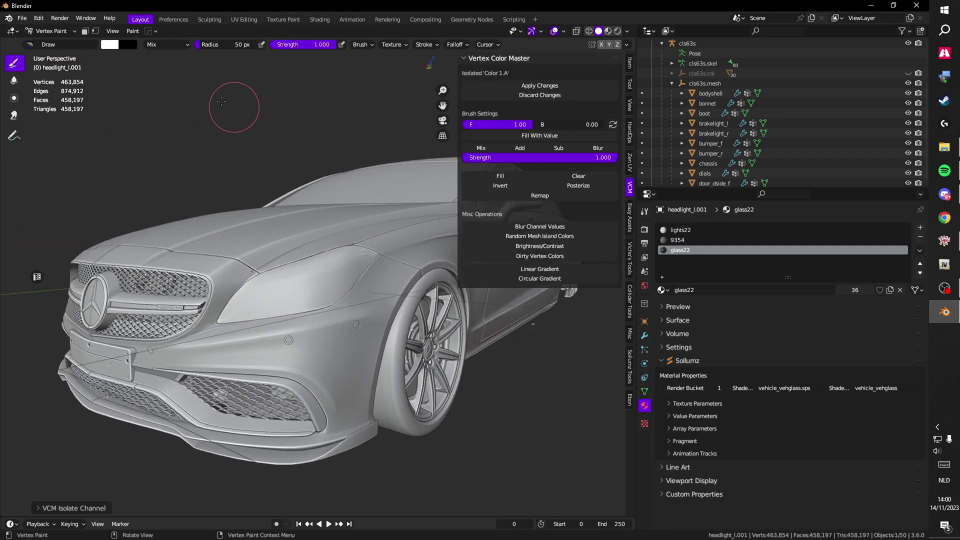
left_click(117, 48)
left_click(190, 115)
left_click(132, 31)
left_click(139, 43)
Apply the isolated alpha changes to the left headlight glass and return to Object Mode.
left_click(519, 86)
left_click_drag(409, 118, 79, 89)
left_click(63, 33)
left_click(55, 39)
Select the right headlight glass object and enter Vertex Paint mode.
left_click(243, 279)
left_click(61, 31)
left_click(58, 80)
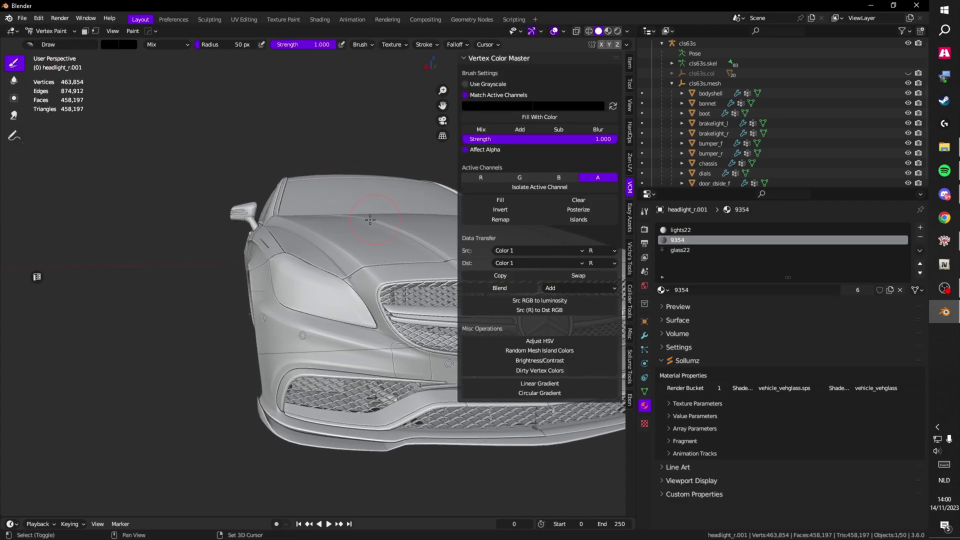
left_click_drag(370, 220, 333, 220)
Isolate the right headlight glass's alpha channel and fill all its vertices with black.
left_click(519, 187)
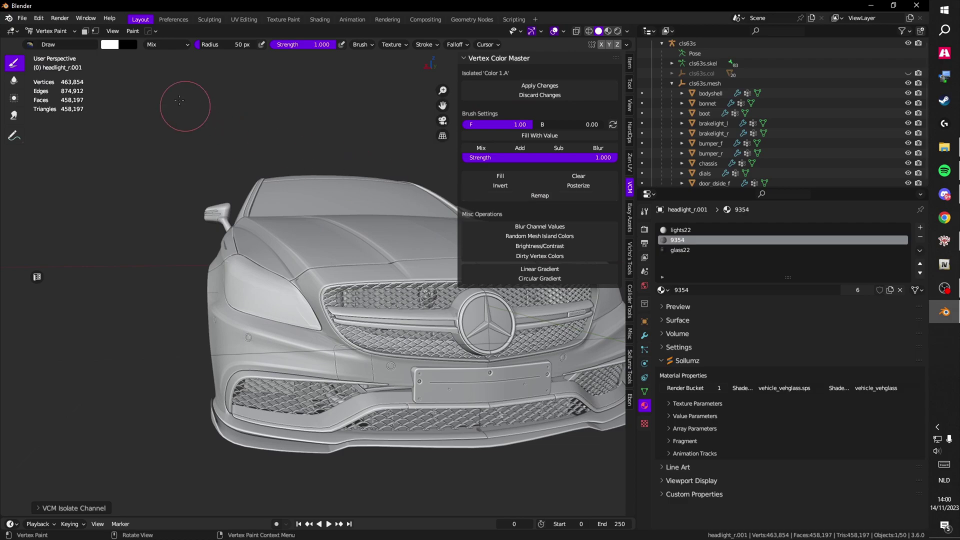
left_click(110, 45)
left_click_drag(184, 83, 184, 128)
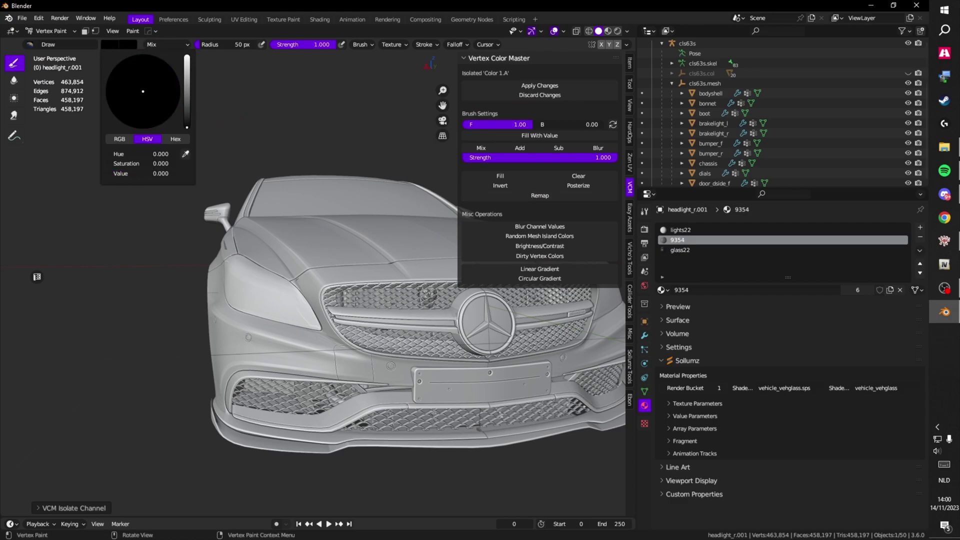
left_click(133, 31)
left_click(149, 43)
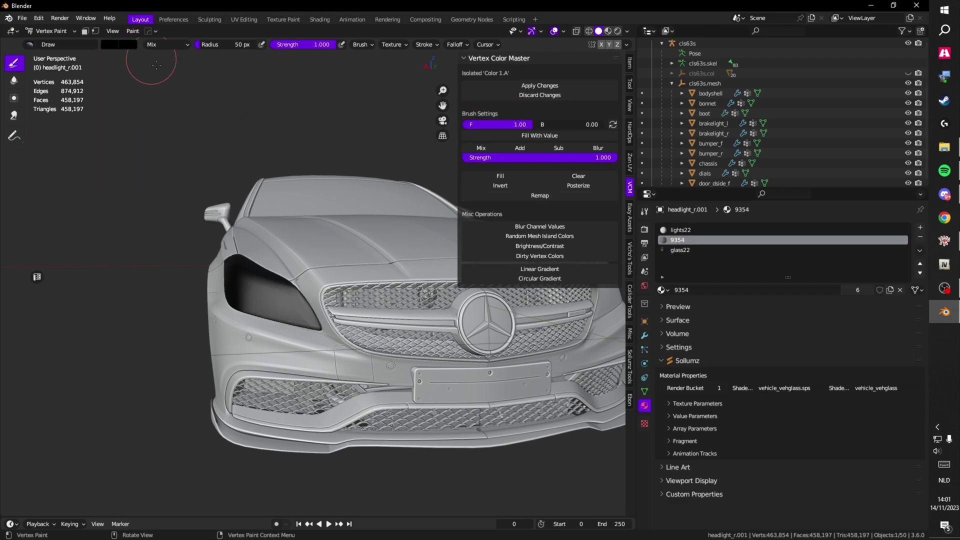
Apply the isolated alpha changes to the right headlight glass and return to Object Mode.
left_click(520, 95)
left_click(51, 31)
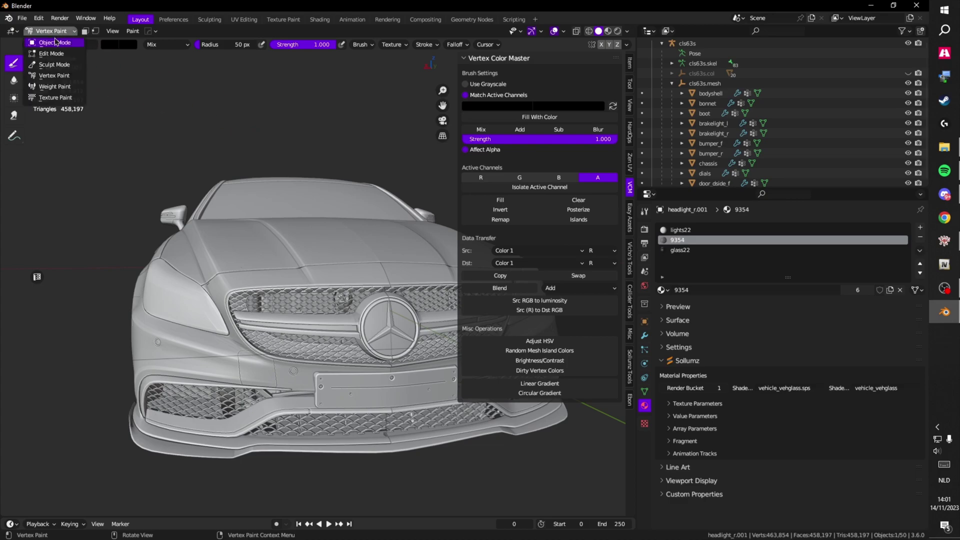
left_click(56, 43)
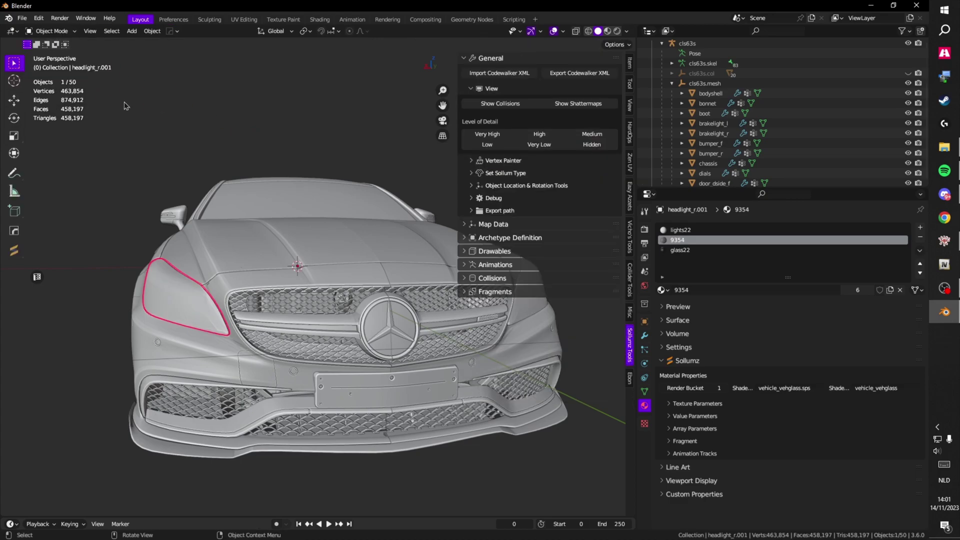
Select the left headlight glass, switch the viewport to Material Preview shading and undo a trial move of the glass.
left_click(182, 156)
mouse_move(183, 155)
left_mouse_down()
mouse_move(230, 217)
mouse_move(283, 227)
mouse_move(425, 314)
left_mouse_up()
left_click(425, 314)
key("g")
key("z")
left_click(406, 257)
left_click_drag(406, 257, 270, 265)
key("ctrl+z")
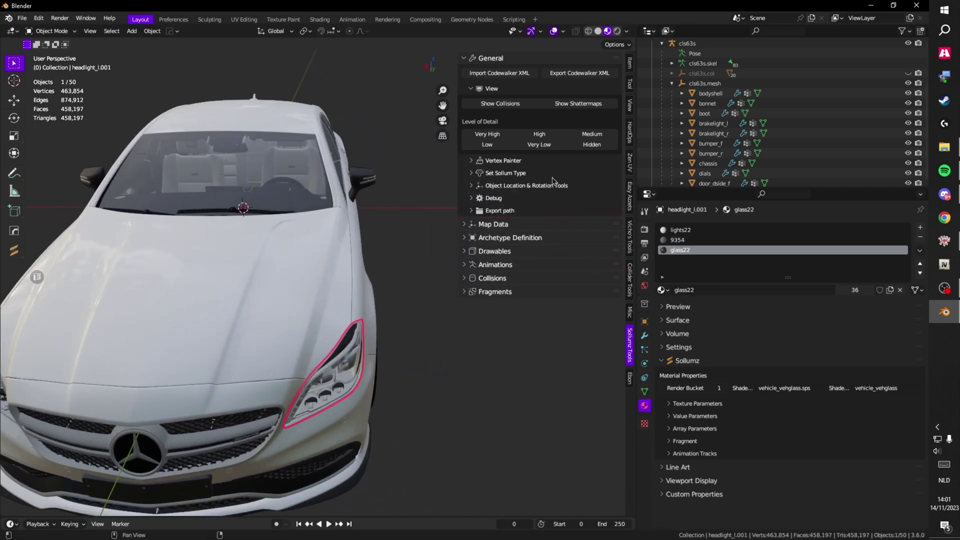
Join headlight_l.001 into headlight_l and headlight_r.001 into headlight_r.
scroll(711, 138, "down", 2)
scroll(713, 141, "down", 4)
left_click(714, 94, "ctrl")
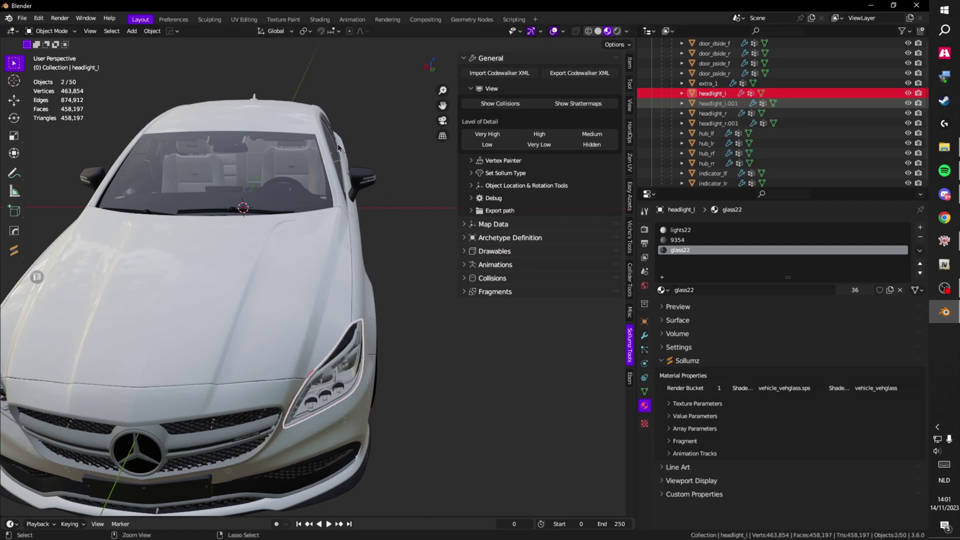
key("ctrl+j")
left_click(719, 113)
left_click(719, 104, "ctrl")
key("ctrl+j")
Select the windscreen, switch the viewport to solid shading and enter Vertex Paint mode.
left_click_drag(150, 180, 248, 186)
left_click(200, 205)
scroll(157, 160, "up", 4)
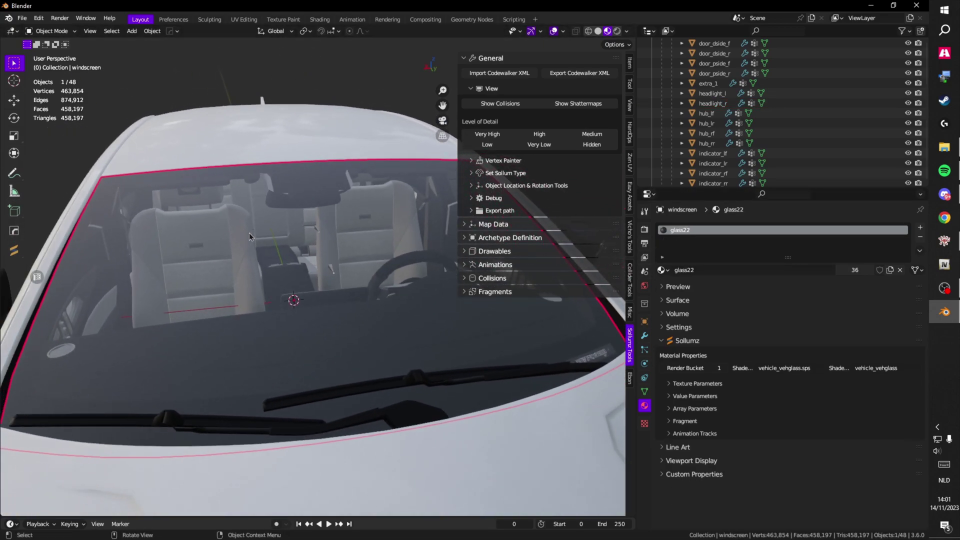
left_click(266, 223)
left_click(42, 31)
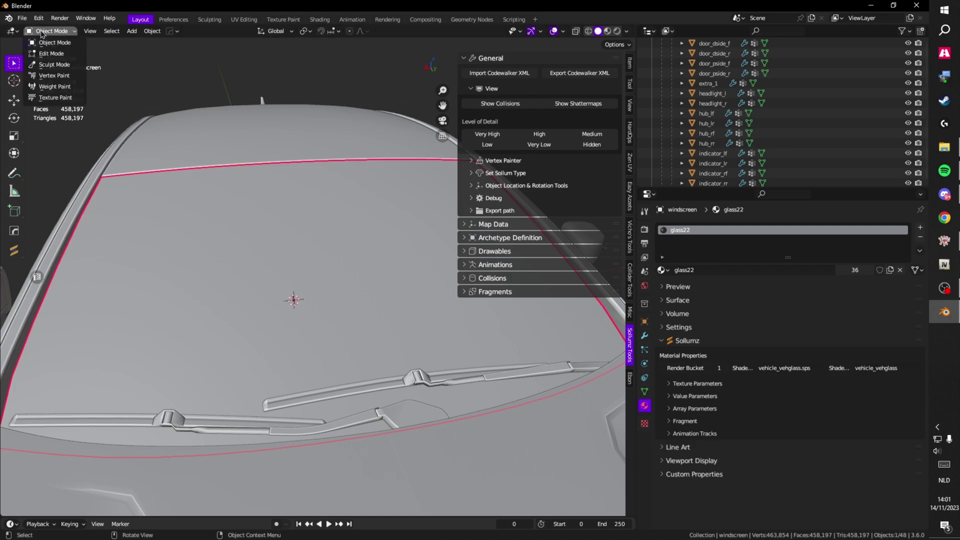
left_click(54, 76)
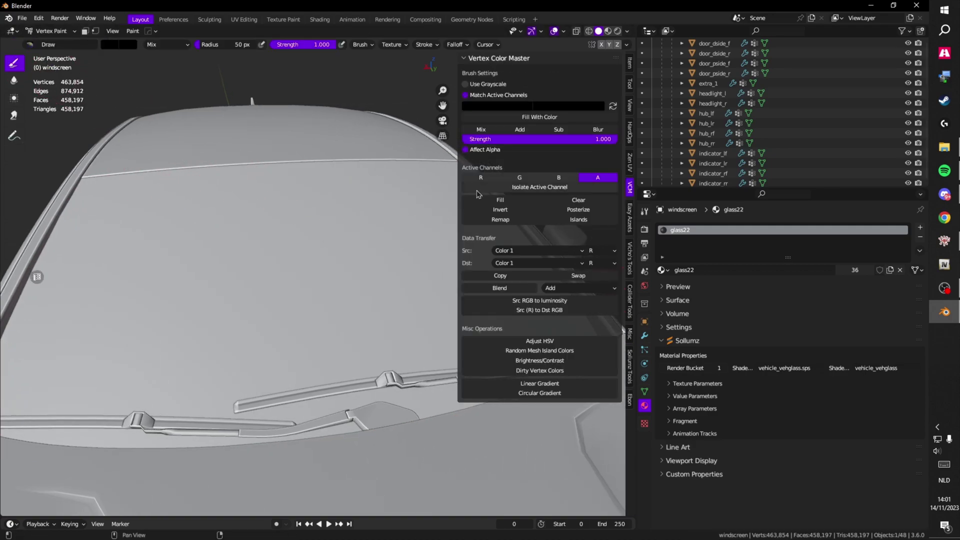
Isolate the windscreen's alpha channel and fill all its vertices with black.
left_click(539, 187)
left_click_drag(360, 190, 332, 185)
left_click(109, 45)
mouse_move(186, 94)
left_mouse_down()
mouse_move(185, 129)
mouse_move(283, 156)
mouse_move(243, 143)
left_mouse_up()
left_click(134, 32)
left_click(160, 42)
Apply the isolated alpha changes to the windscreen and return to Object Mode.
scroll(216, 127, "down", 4)
left_click(536, 87)
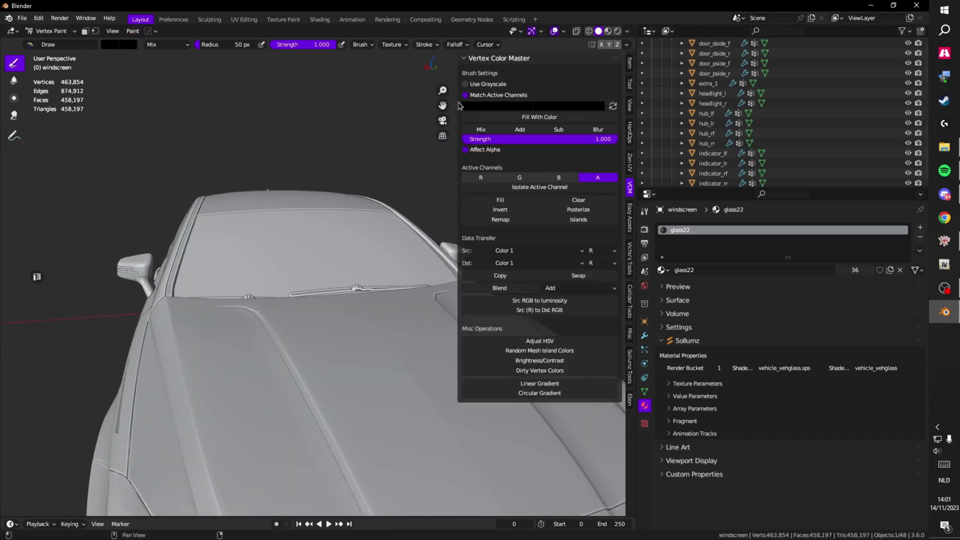
left_click(71, 32)
left_click(50, 41)
left_click_drag(145, 98, 208, 127)
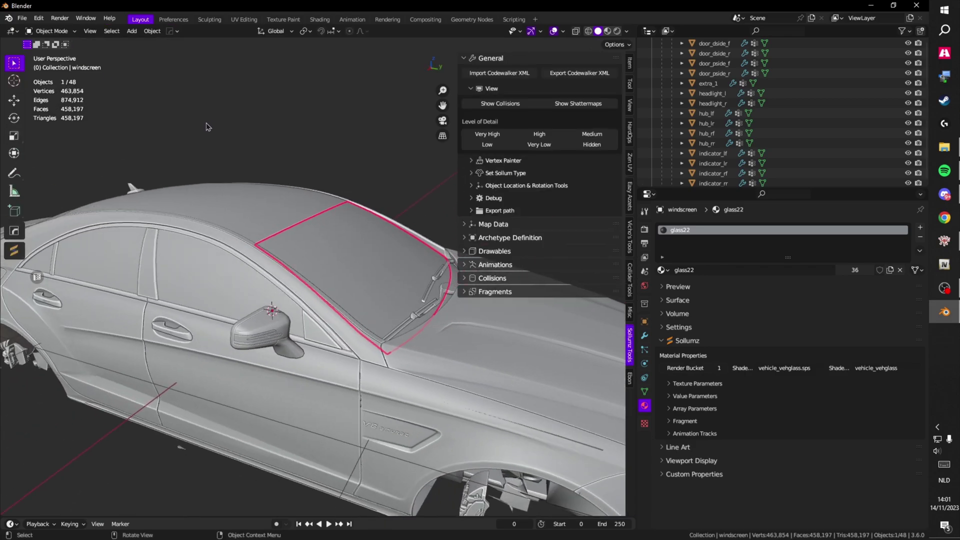